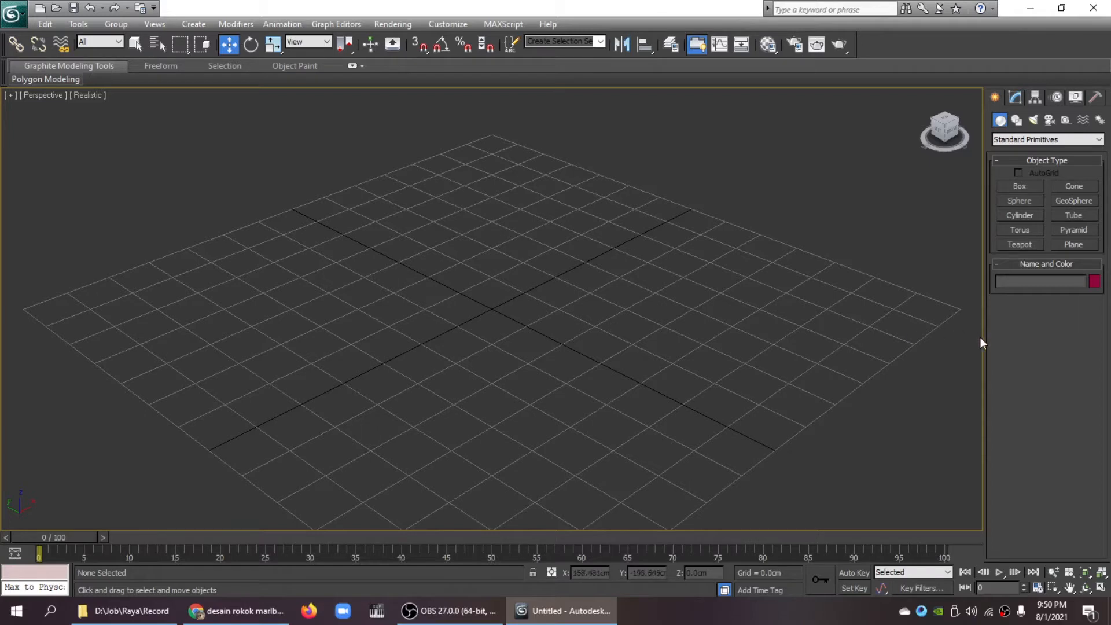
# Step: Create an upright cylinder with a radius of about 15.4 cm near the grid centre as the table leg
pyautogui.click(1020, 216)
pyautogui.moveTo(496, 328); pyautogui.dragTo(521, 336)
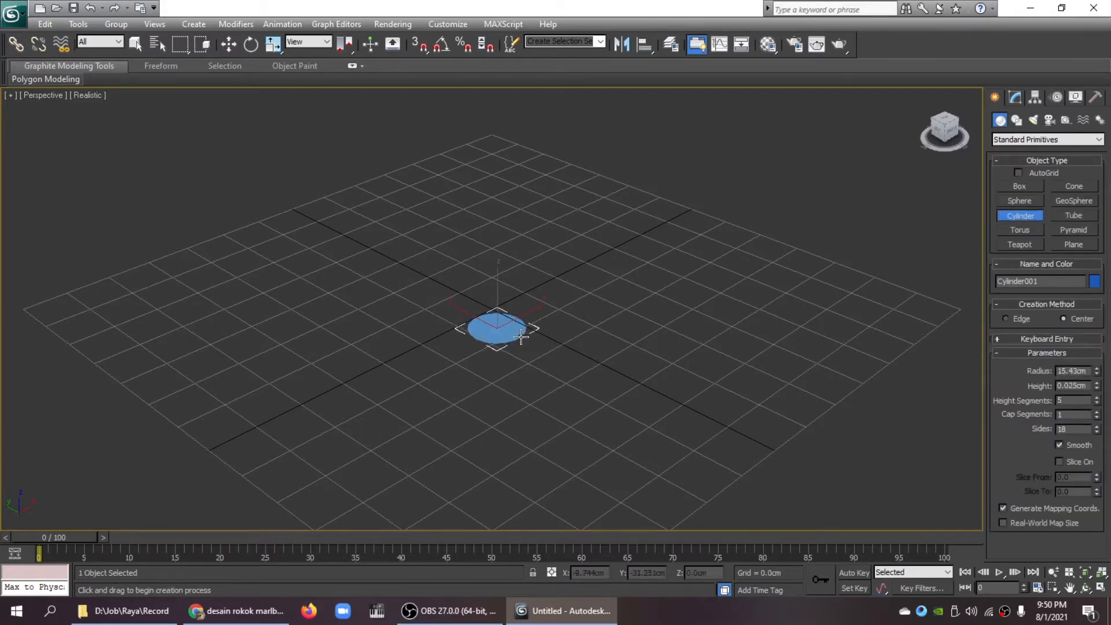
pyautogui.click(535, 219)
# Step: Create a flat cylinder about 81.6 cm in radius and 8.7 cm high beside the leg, and set its sides to 50
pyautogui.moveTo(640, 359); pyautogui.dragTo(745, 408)
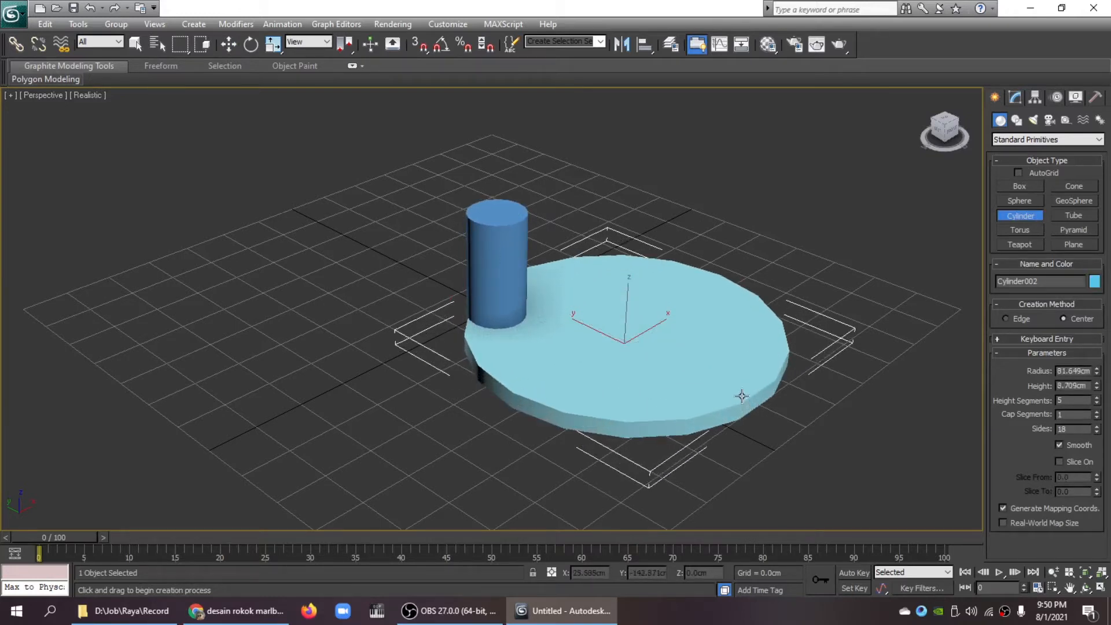
pyautogui.click(742, 396)
pyautogui.doubleClick(1074, 428)
pyautogui.write('50')
pyautogui.press('Return')
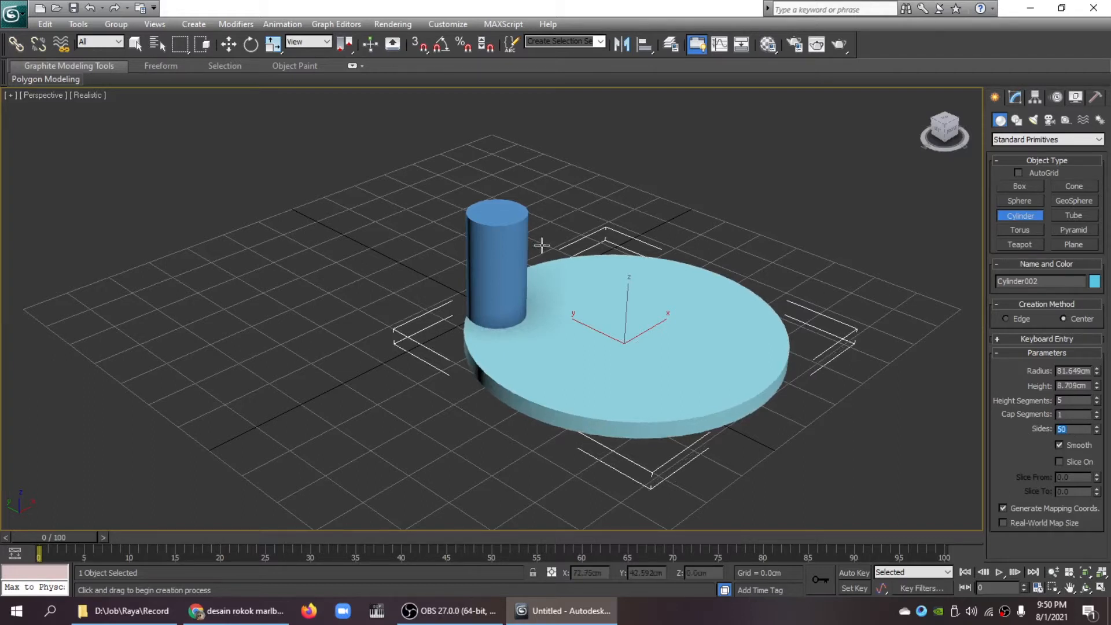
# Step: Centre the flat disc over the leg and raise it to about Z 62.6 cm to form the tabletop
pyautogui.click(228, 44)
pyautogui.press('t')
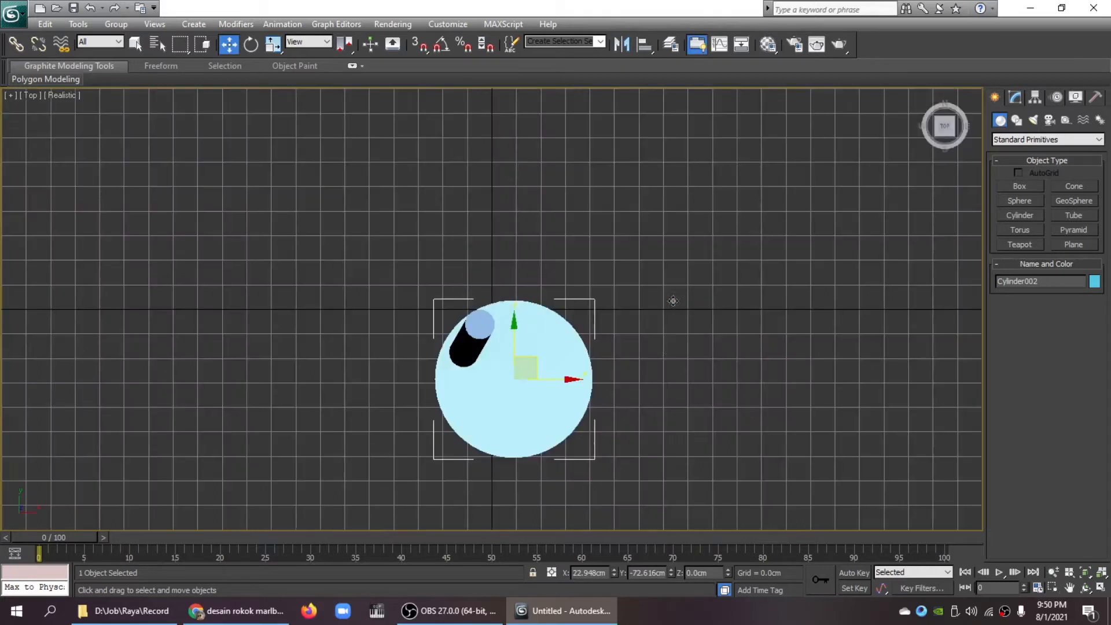
pyautogui.moveTo(526, 367); pyautogui.dragTo(496, 314)
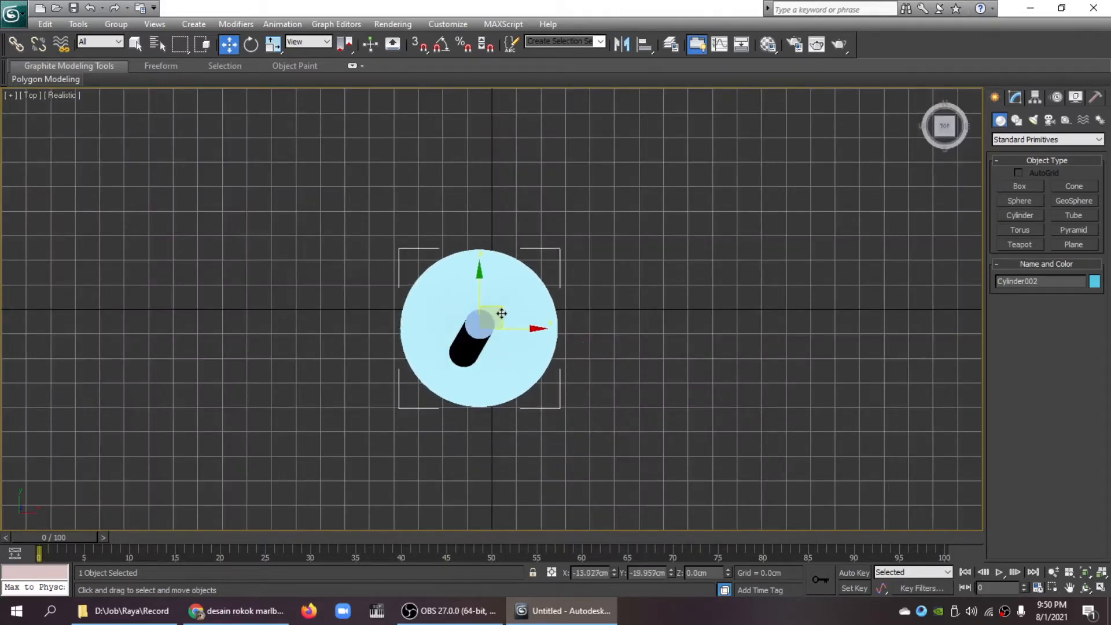
pyautogui.press('f')
pyautogui.moveTo(478, 256); pyautogui.dragTo(479, 195)
pyautogui.press('p')
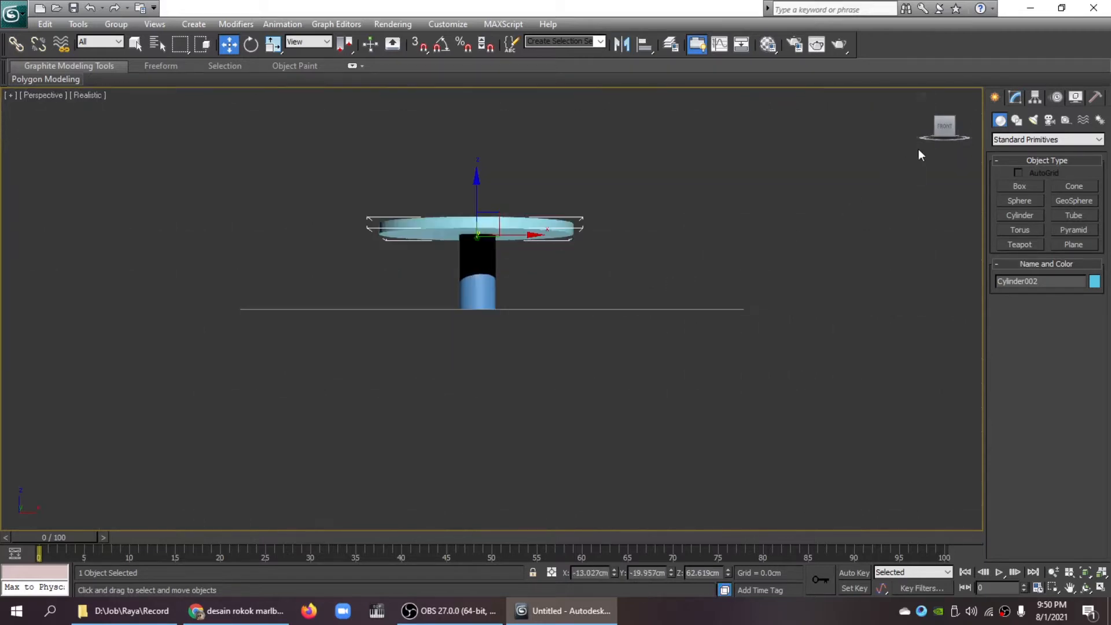
pyautogui.moveTo(948, 128); pyautogui.dragTo(940, 148)
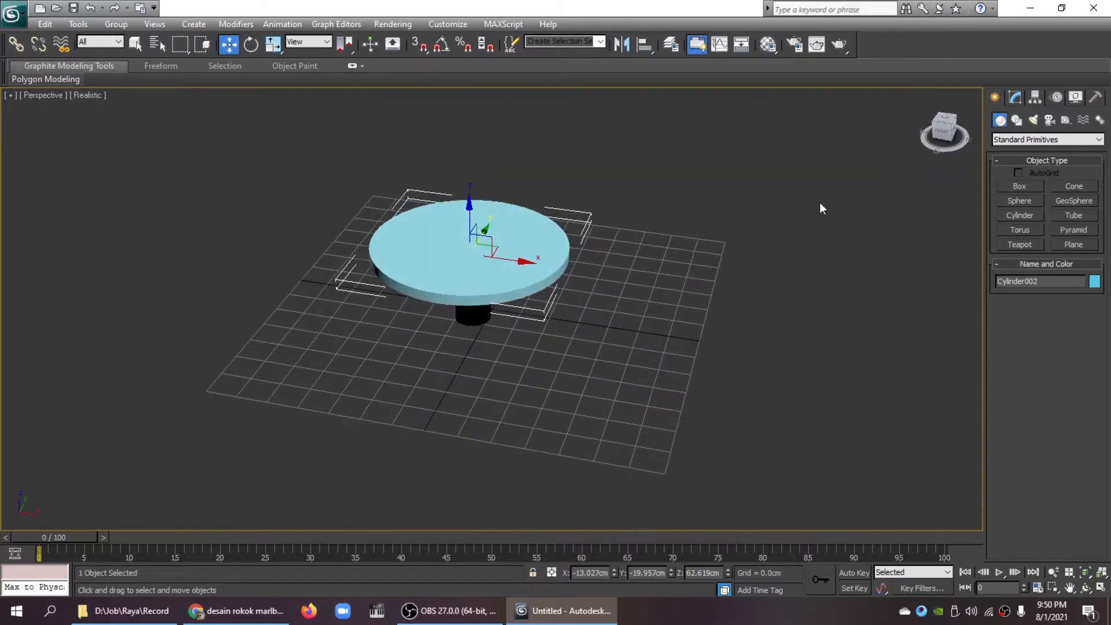
pyautogui.scroll(3, 821, 202)
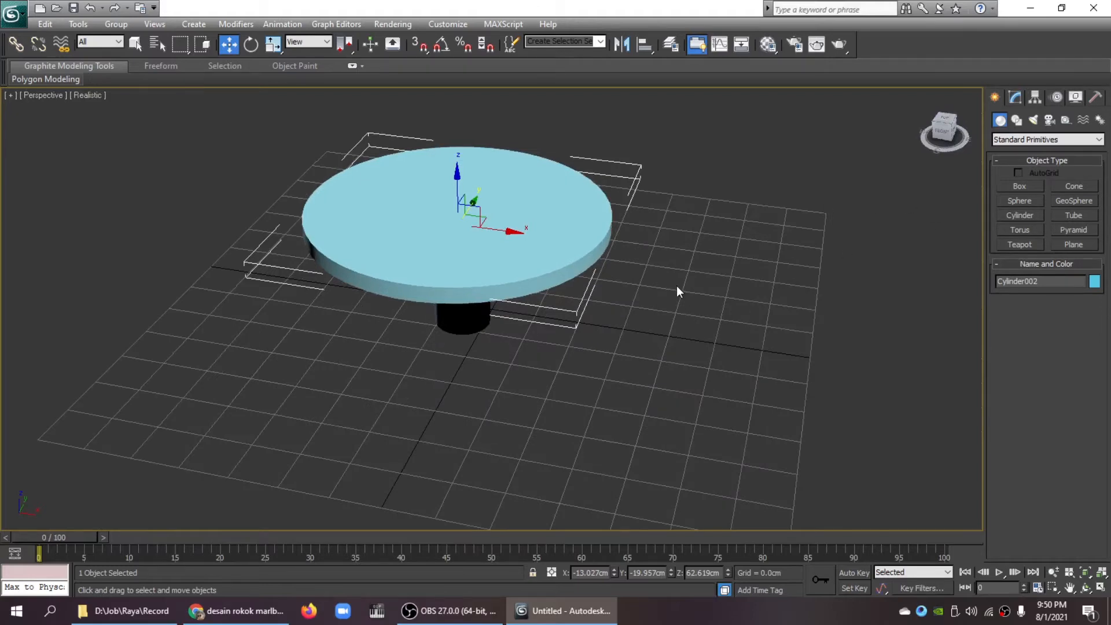
pyautogui.moveTo(676, 286); pyautogui.dragTo(823, 367, button='middle')
pyautogui.click(824, 365)
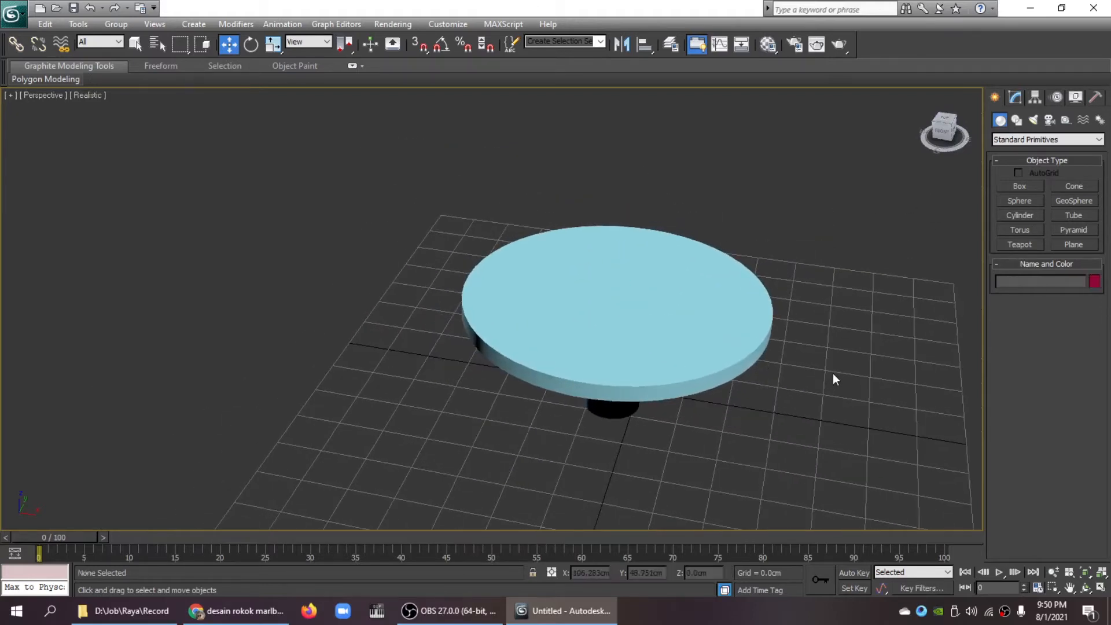
# Step: Assign the orange wood plank material to both the leg and the tabletop
pyautogui.moveTo(942, 132)
pyautogui.mouseDown()
pyautogui.moveTo(942, 107)
pyautogui.moveTo(942, 120)
pyautogui.mouseUp()
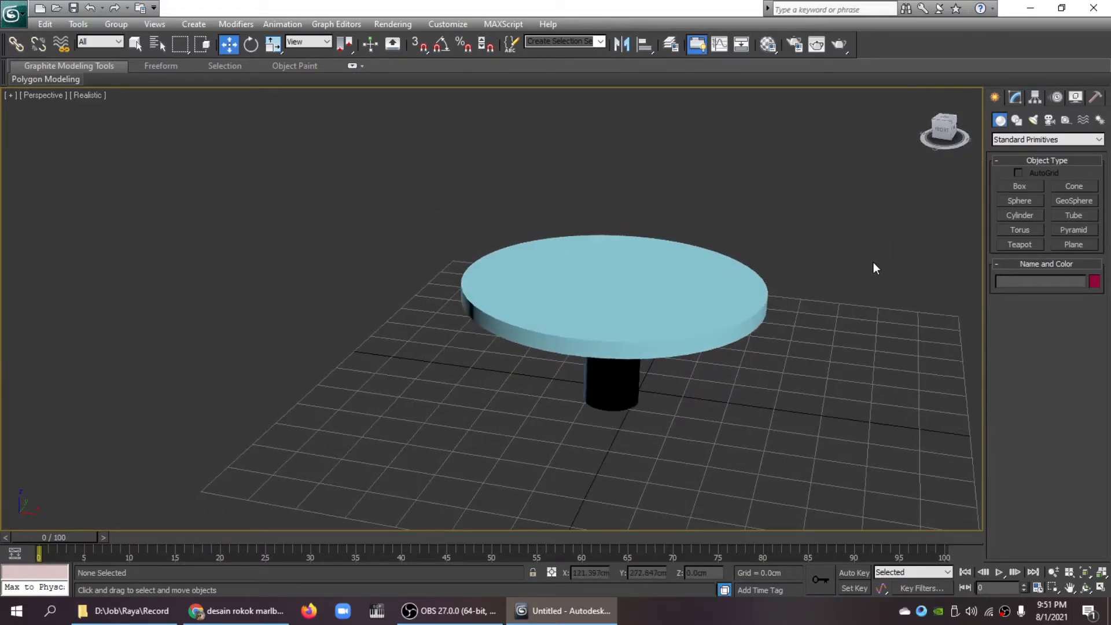
pyautogui.press('m')
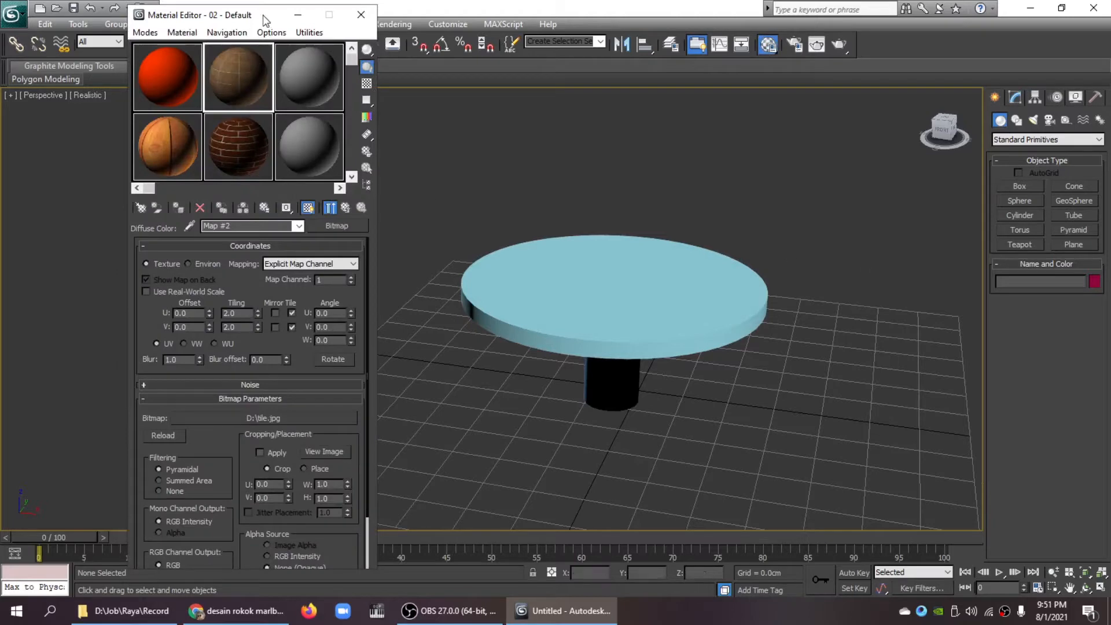
pyautogui.moveTo(265, 22); pyautogui.dragTo(951, 27)
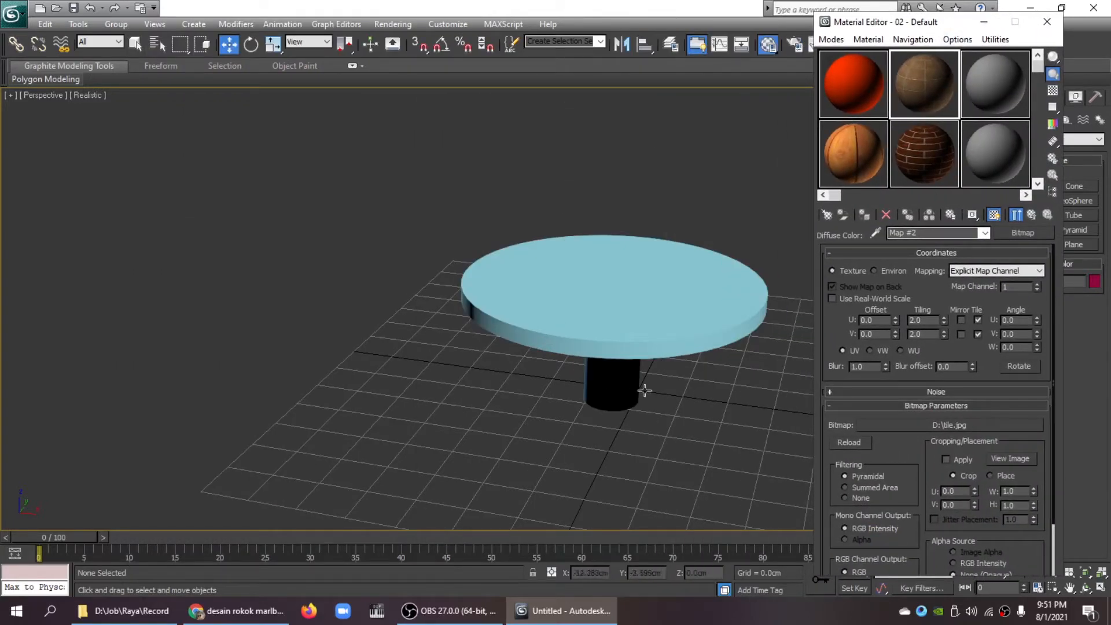
pyautogui.moveTo(862, 159); pyautogui.dragTo(622, 385)
pyautogui.moveTo(854, 153); pyautogui.dragTo(691, 289)
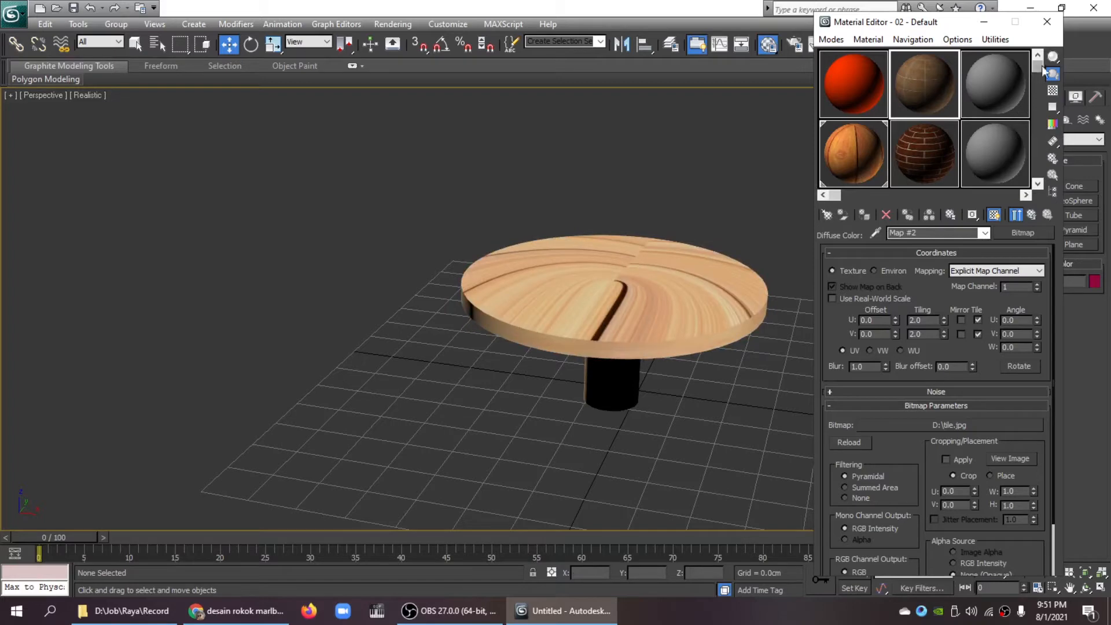
pyautogui.click(1047, 21)
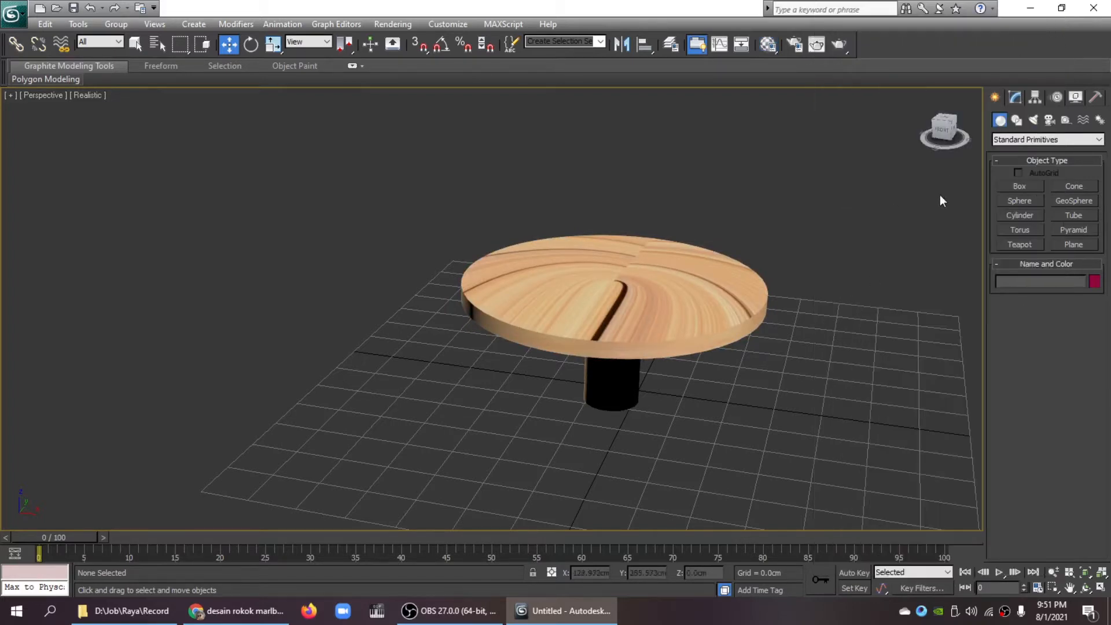
# Step: Add a UVW Map modifier to the round tabletop
pyautogui.moveTo(946, 132); pyautogui.dragTo(824, 232)
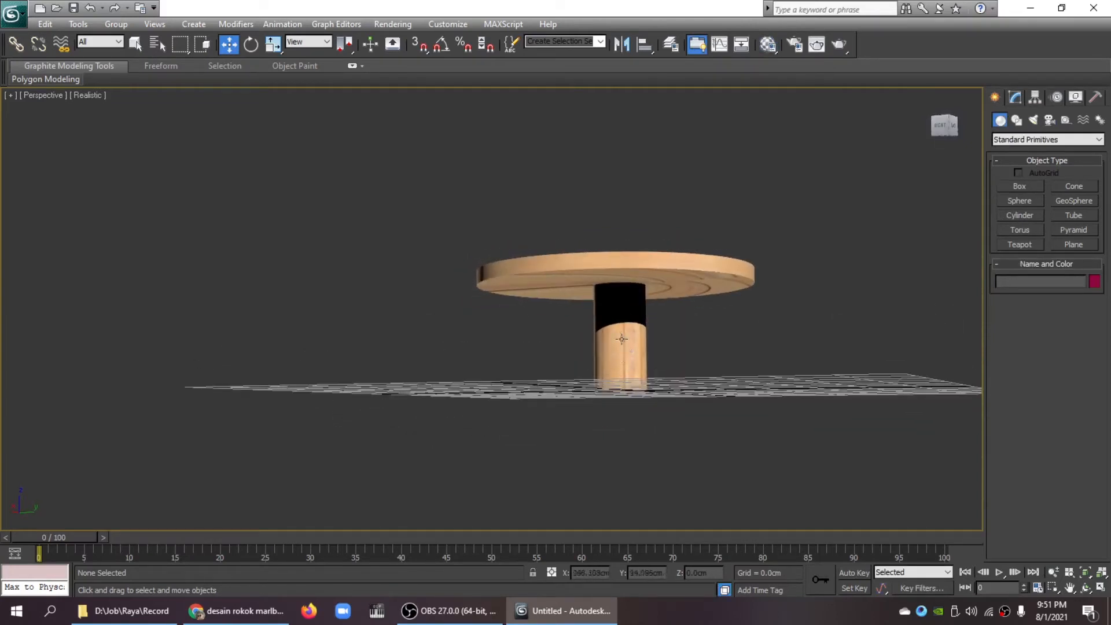
pyautogui.moveTo(943, 128); pyautogui.dragTo(961, 188)
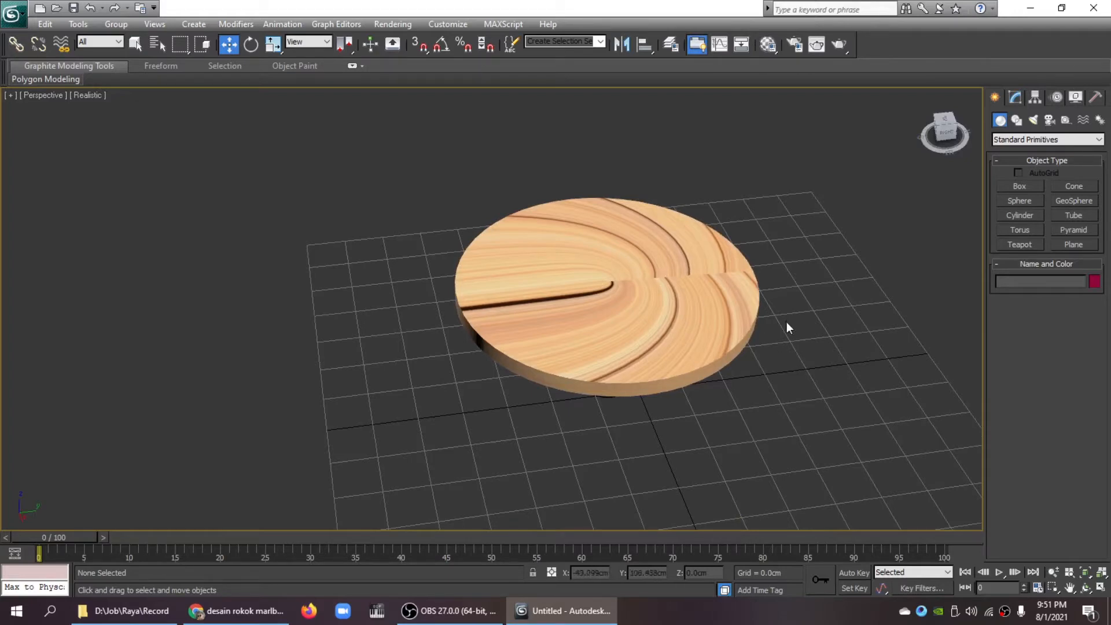
pyautogui.moveTo(943, 135); pyautogui.dragTo(943, 113)
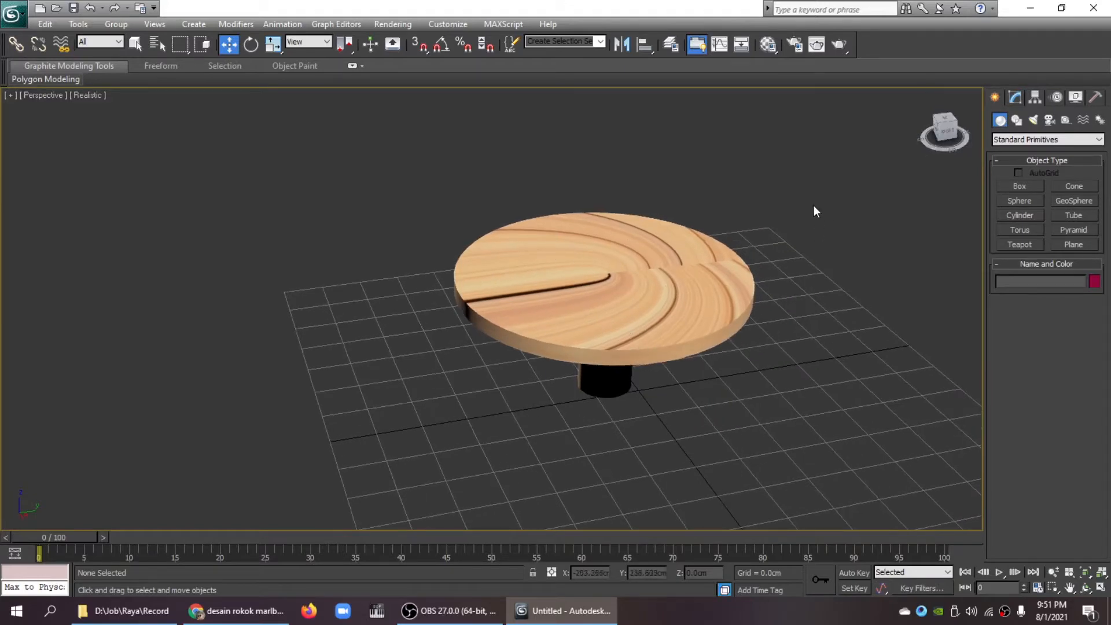
pyautogui.moveTo(952, 138); pyautogui.dragTo(955, 139)
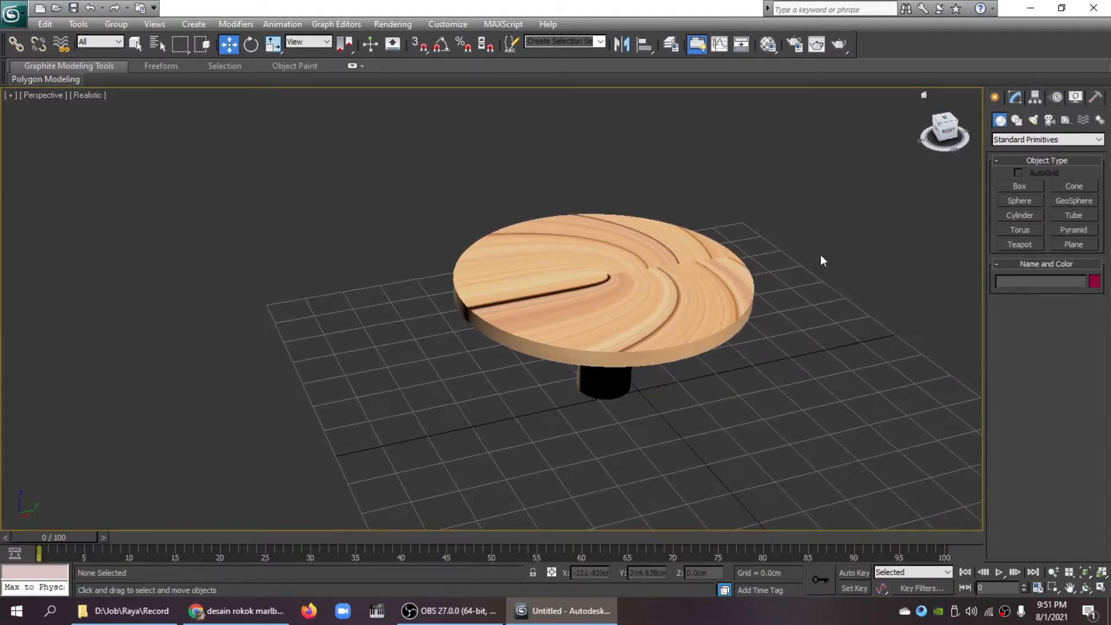
pyautogui.click(714, 292)
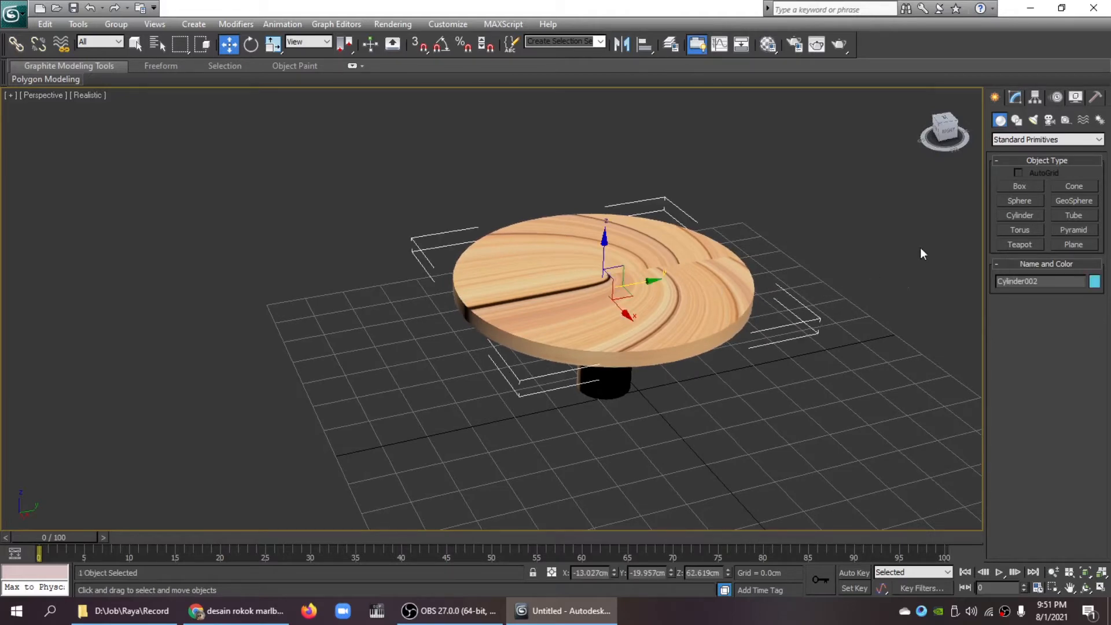
pyautogui.click(1017, 98)
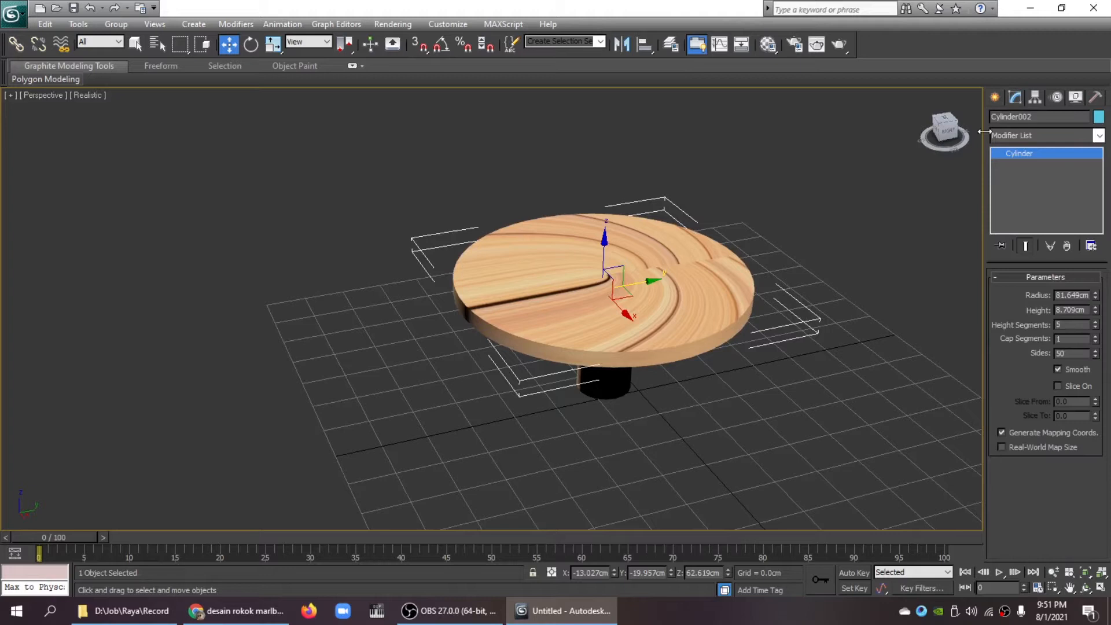
pyautogui.click(1025, 136)
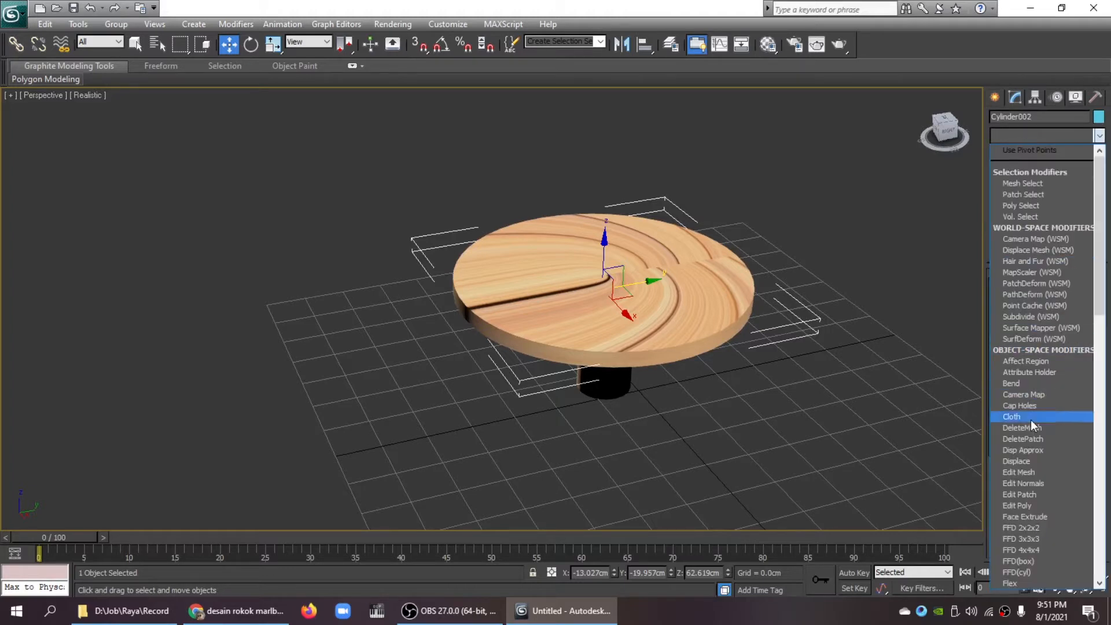
pyautogui.press('u')
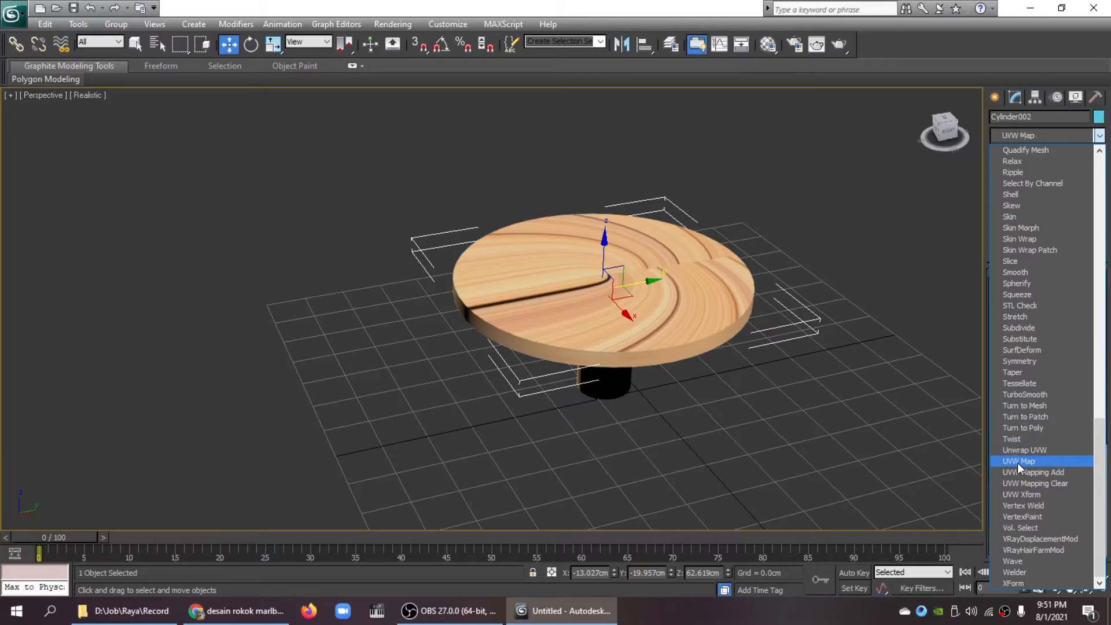
pyautogui.click(1018, 461)
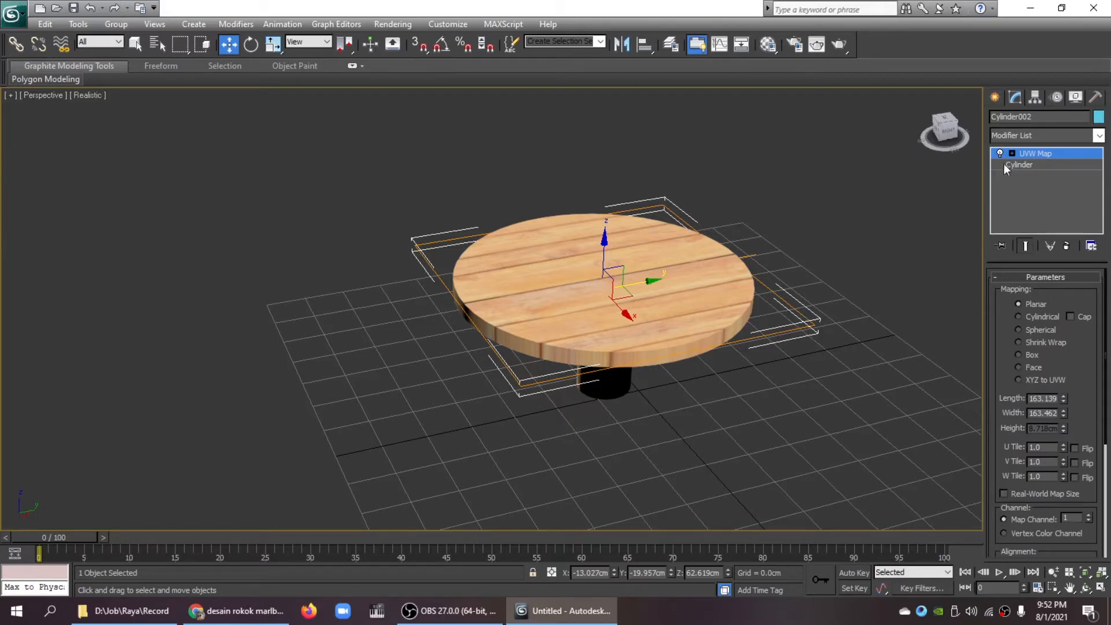
# Step: Try cylindrical, spherical, box and face mapping on the tabletop's UVW Map, and return it to planar
pyautogui.moveTo(945, 136); pyautogui.dragTo(839, 248)
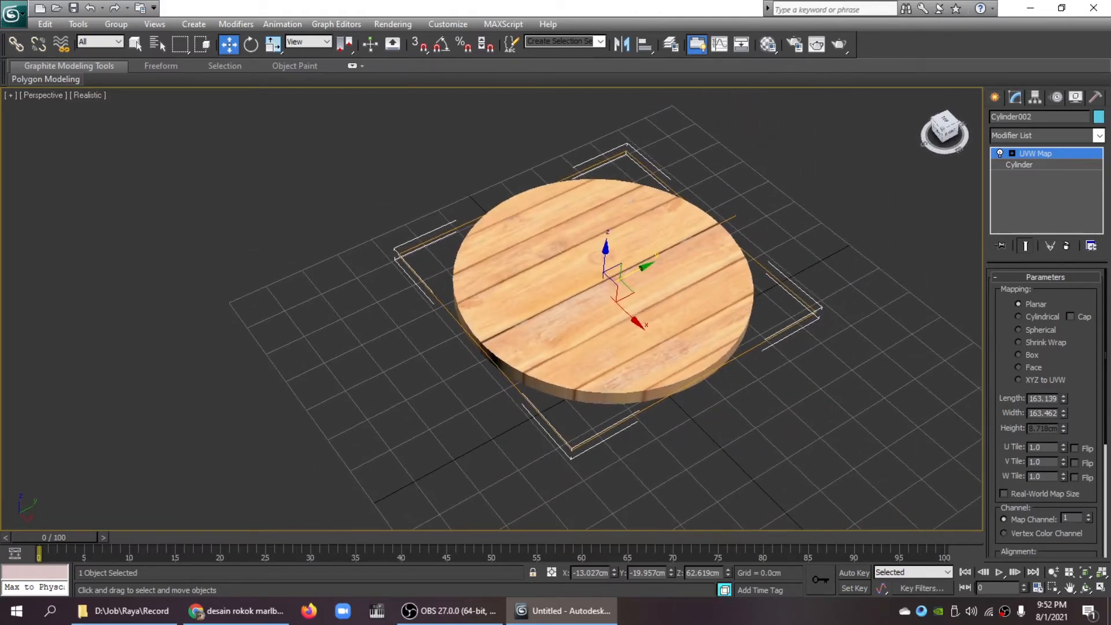
pyautogui.click(1017, 317)
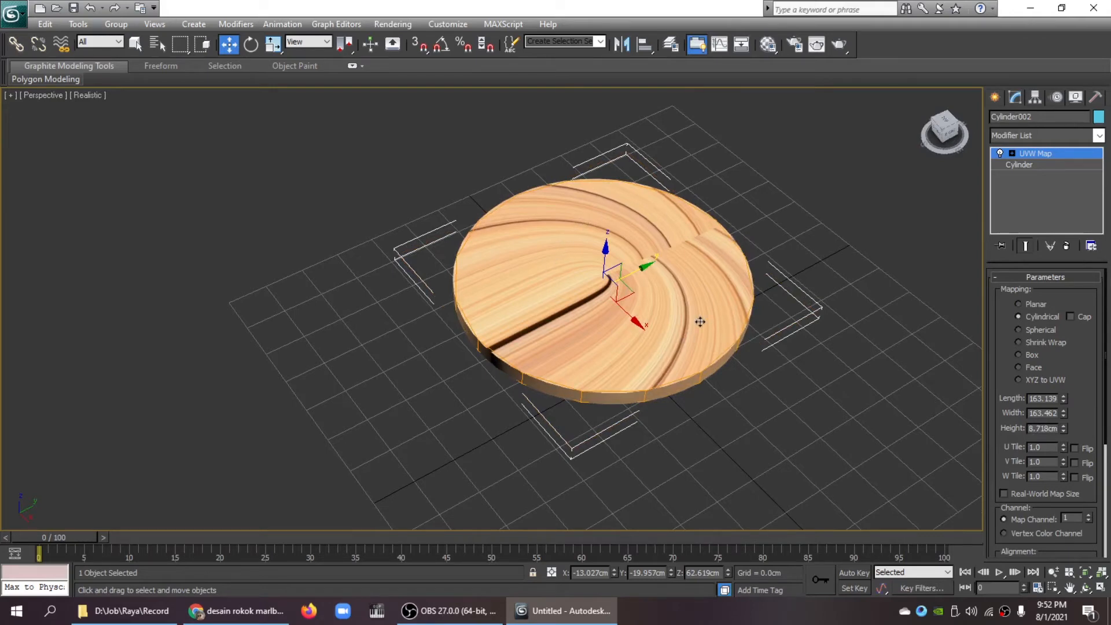
pyautogui.click(1019, 329)
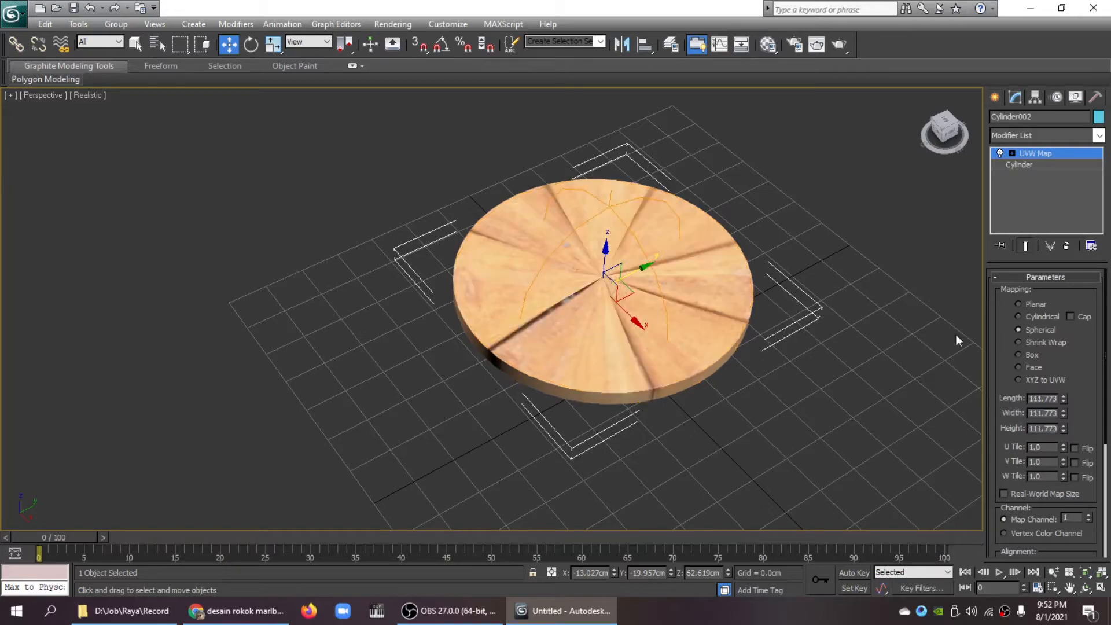
pyautogui.moveTo(940, 149)
pyautogui.mouseDown()
pyautogui.moveTo(942, 126)
pyautogui.moveTo(945, 155)
pyautogui.mouseUp()
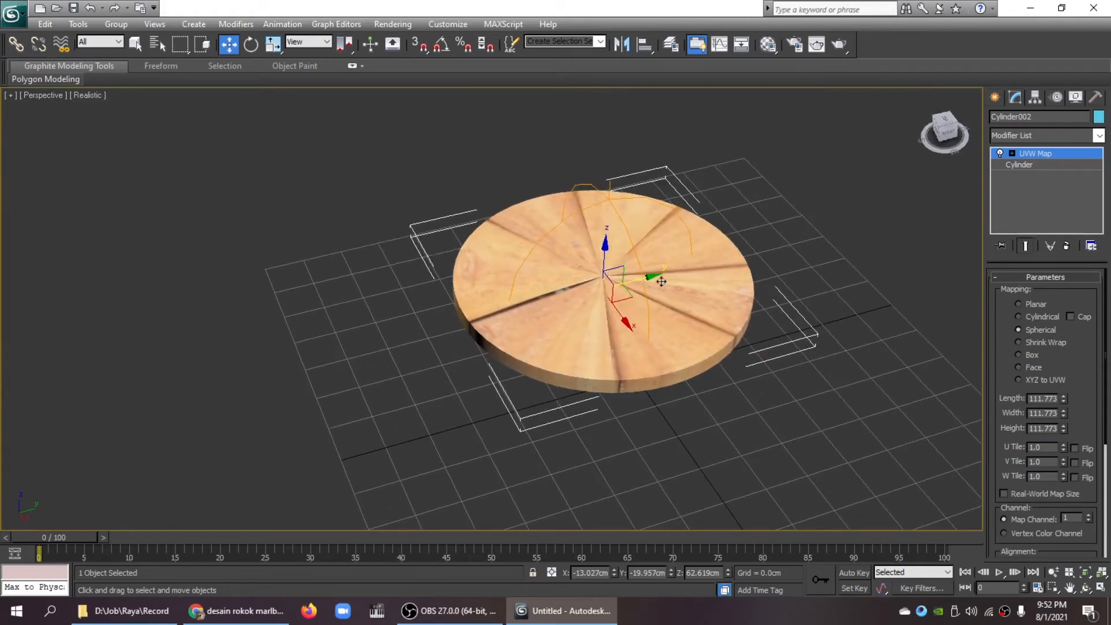
pyautogui.click(1019, 354)
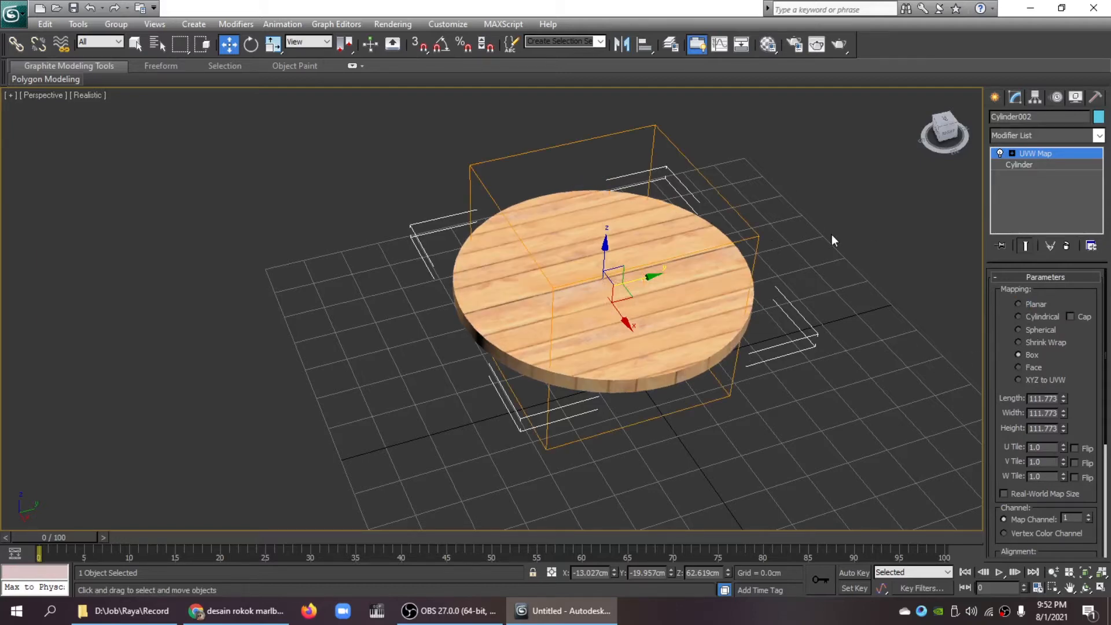
pyautogui.click(1018, 368)
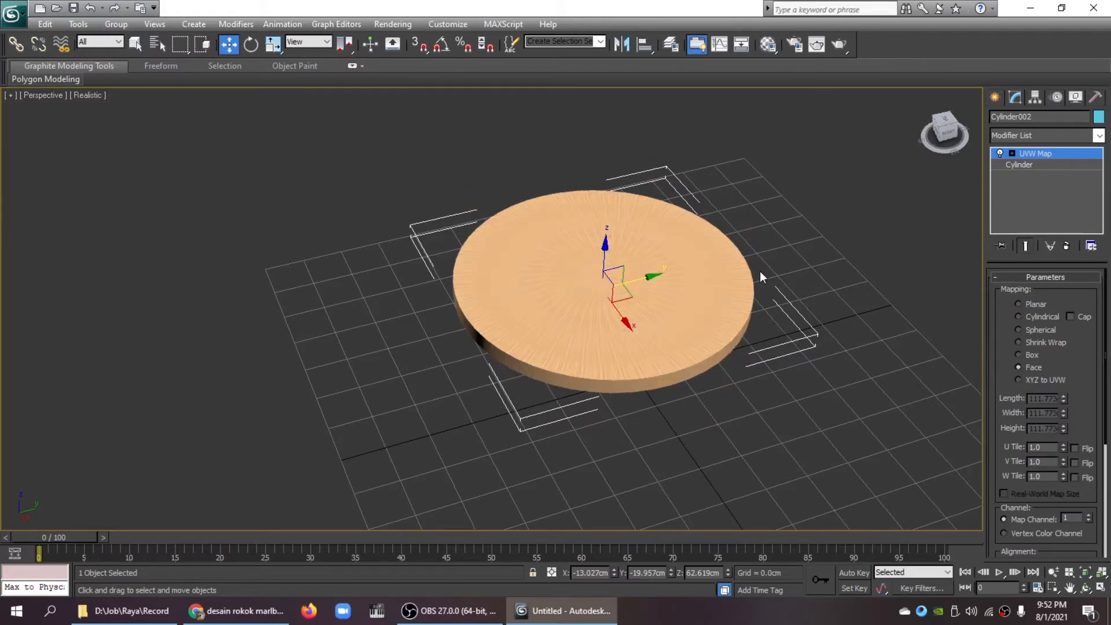
pyautogui.click(1019, 304)
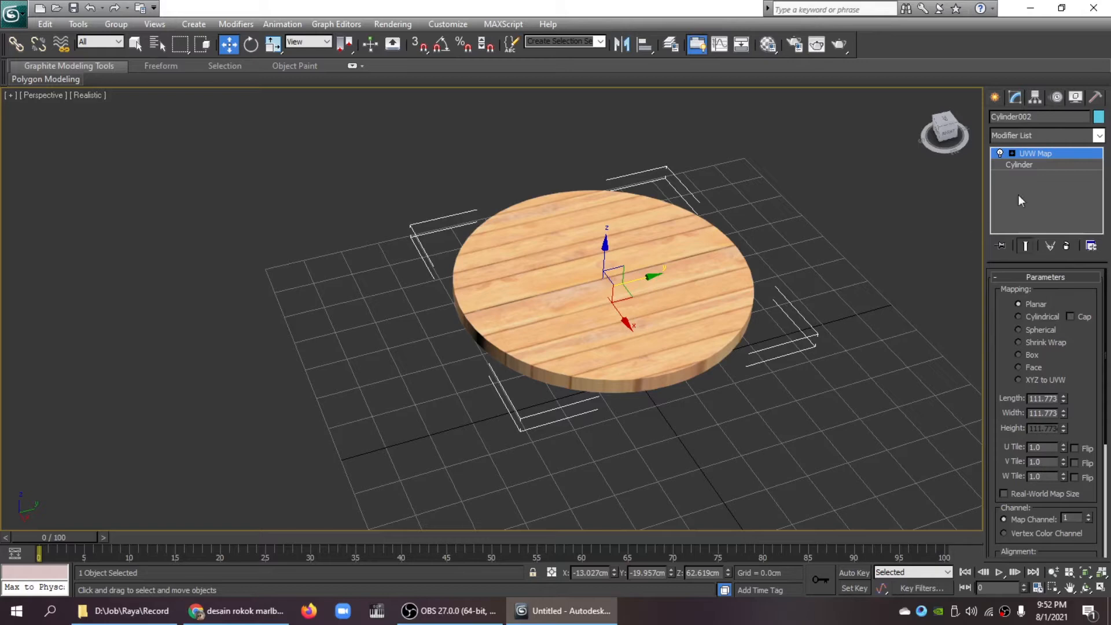
# Step: Scale the tabletop's UVW Map gizmo uniformly up and back down to adjust the size of the wood planks
pyautogui.press('1')
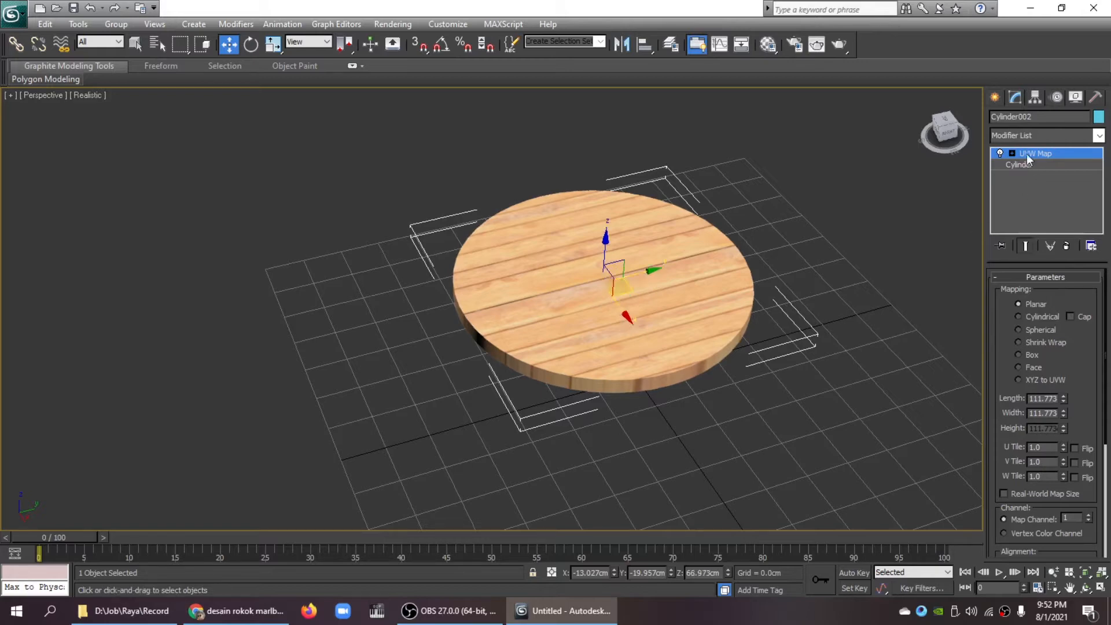
pyautogui.click(1013, 154)
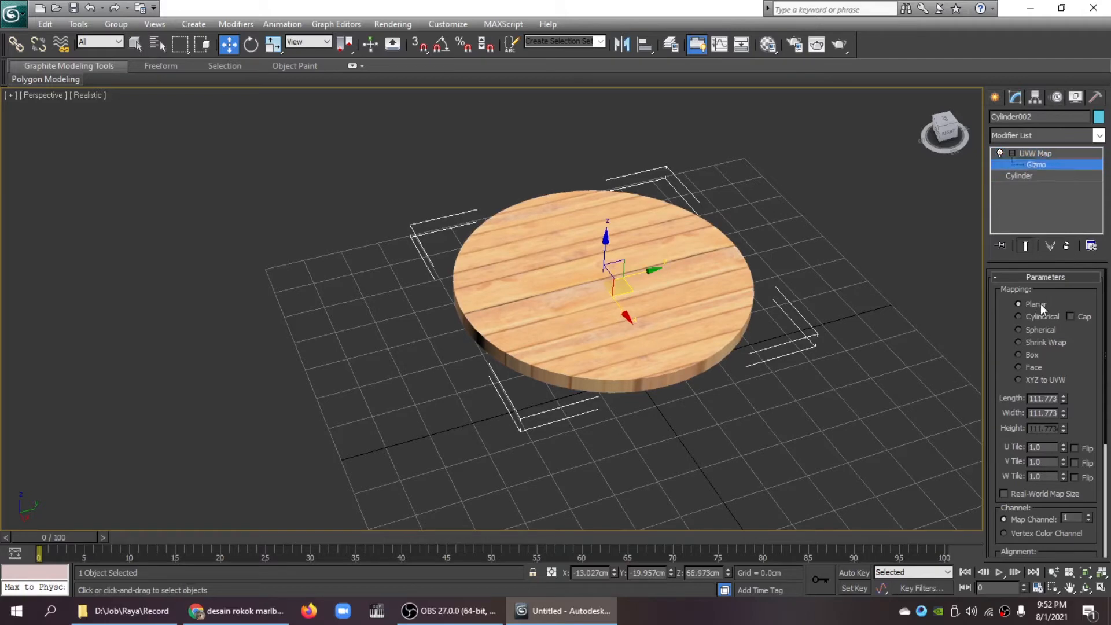
pyautogui.click(272, 45)
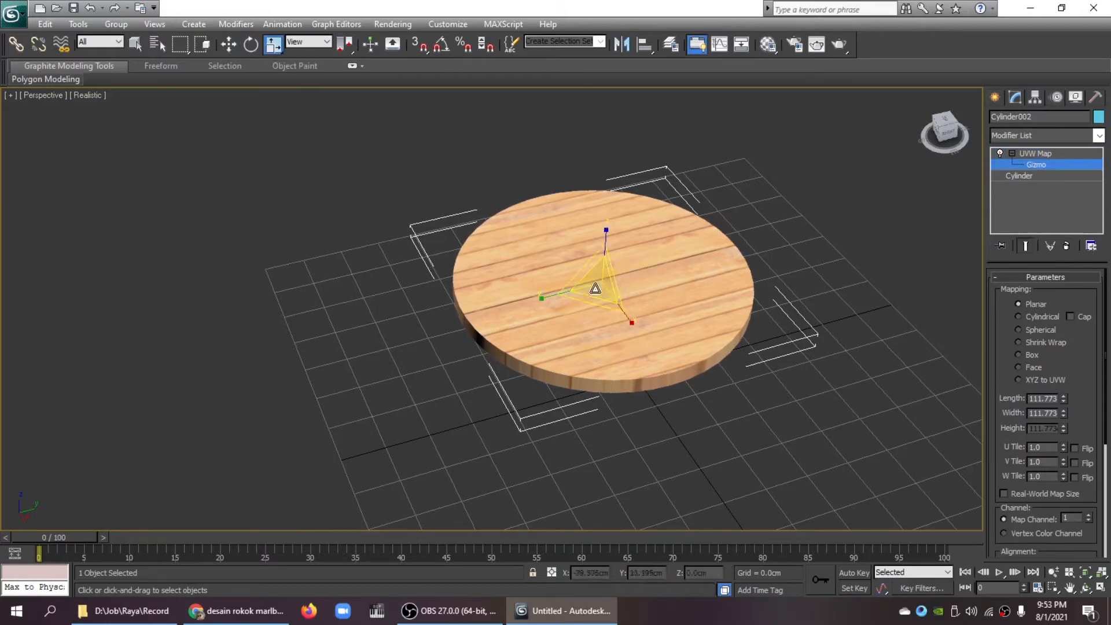
pyautogui.moveTo(594, 289); pyautogui.dragTo(589, 203)
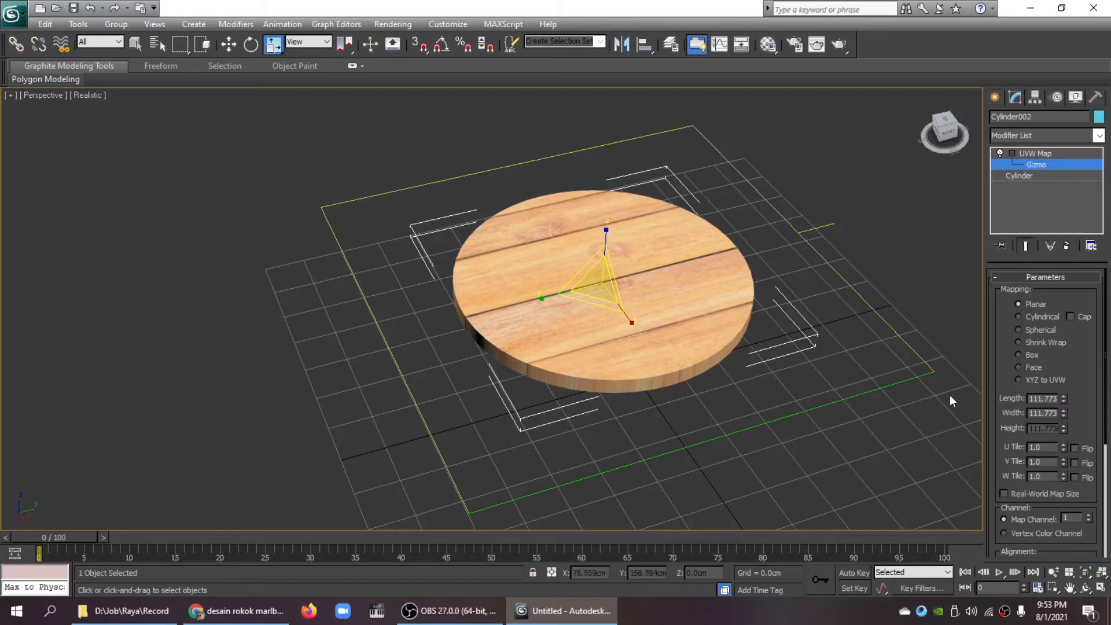
pyautogui.moveTo(603, 289); pyautogui.dragTo(690, 393)
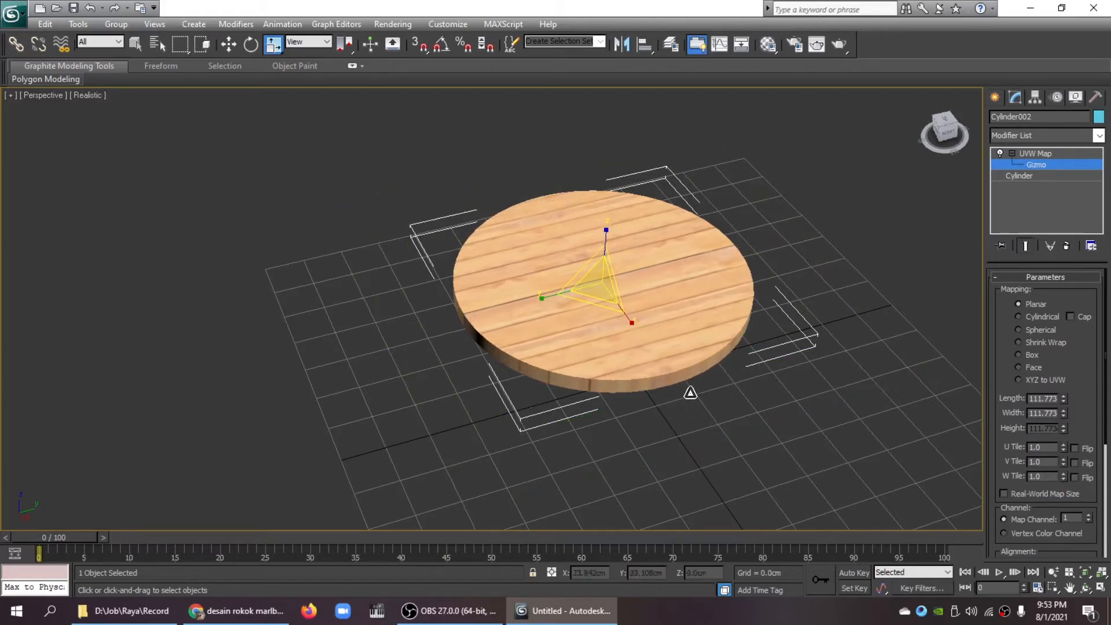
# Step: Rotate the tabletop's UVW Map gizmo about the vertical axis to turn the wood planks crosswise, and leave gizmo editing
pyautogui.click(251, 44)
pyautogui.moveTo(600, 315); pyautogui.dragTo(587, 230)
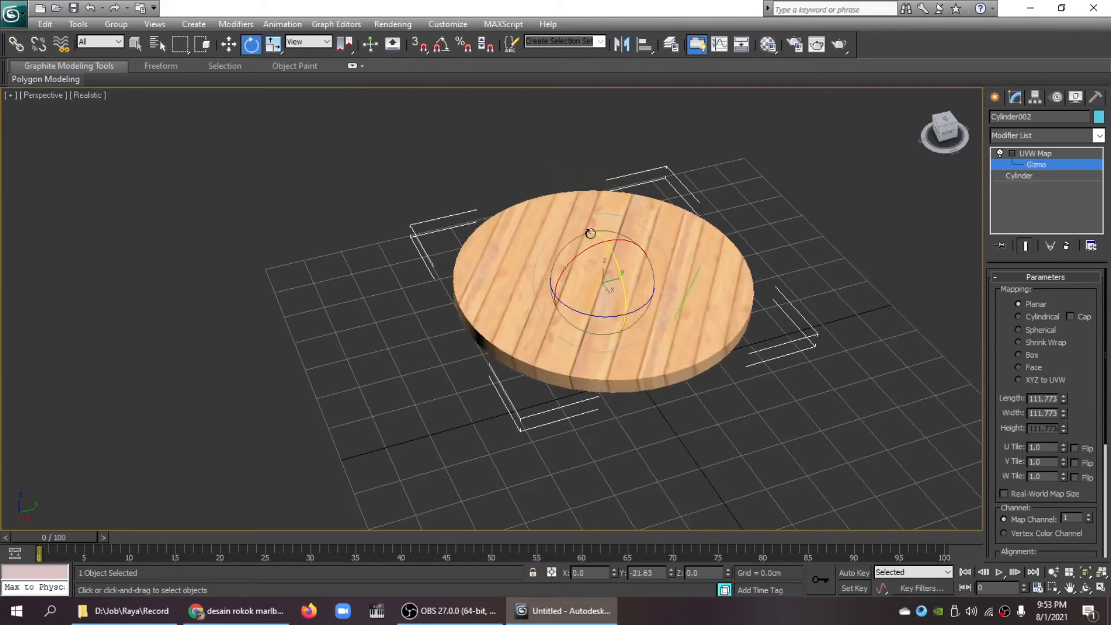
pyautogui.click(1041, 153)
pyautogui.moveTo(944, 127)
pyautogui.mouseDown()
pyautogui.moveTo(949, 95)
pyautogui.moveTo(926, 125)
pyautogui.moveTo(951, 137)
pyautogui.mouseUp()
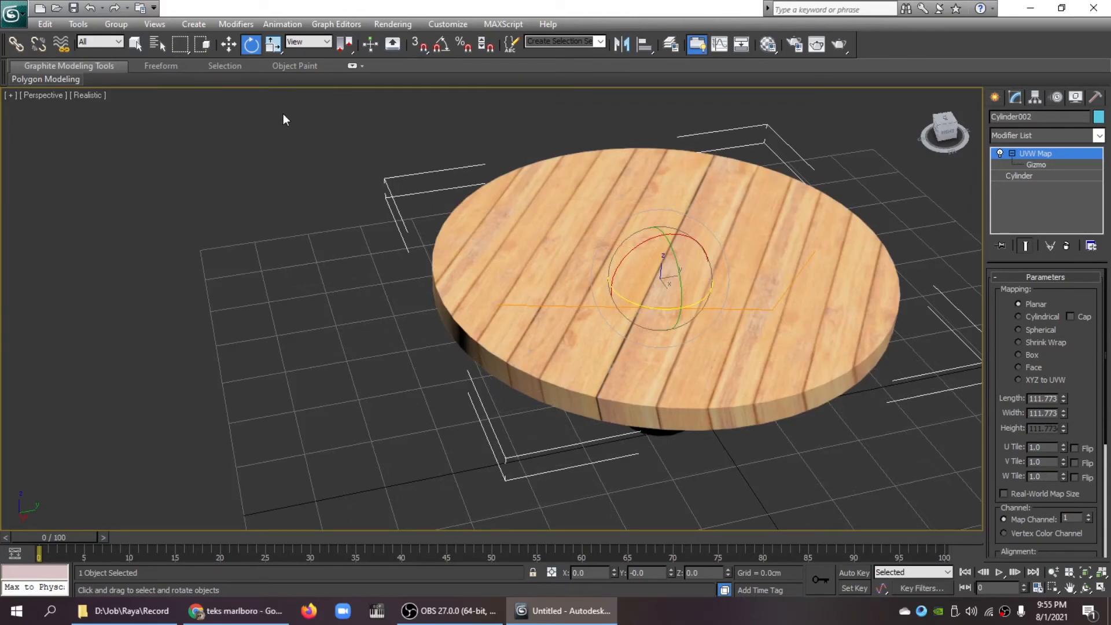
# Step: Select the whole table and delete it to empty the scene
pyautogui.click(228, 44)
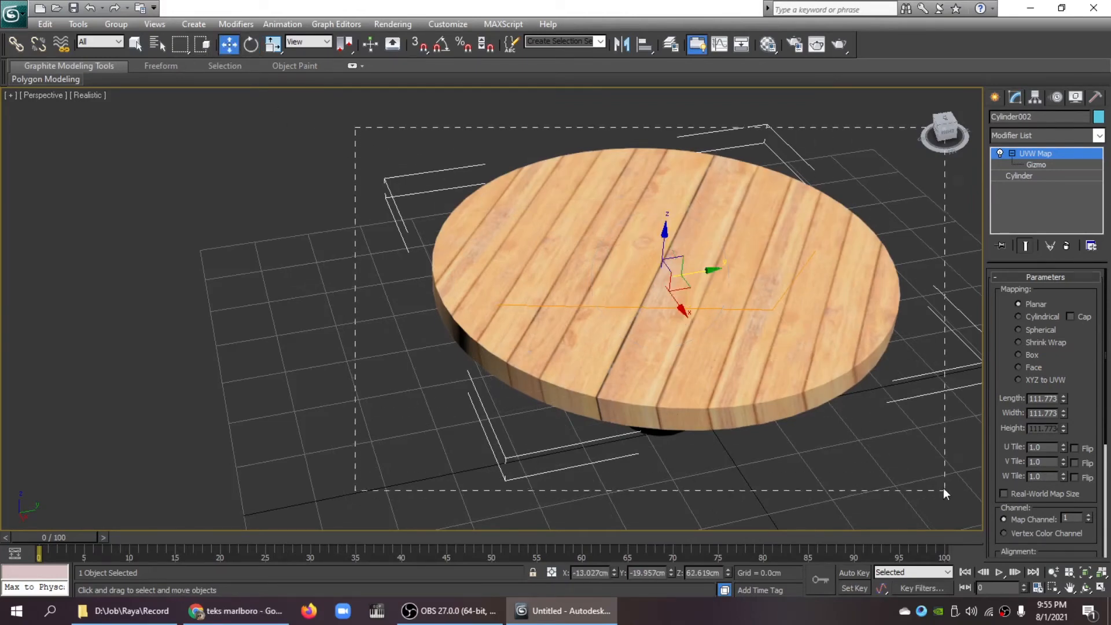
pyautogui.press('Delete')
pyautogui.click(1102, 575)
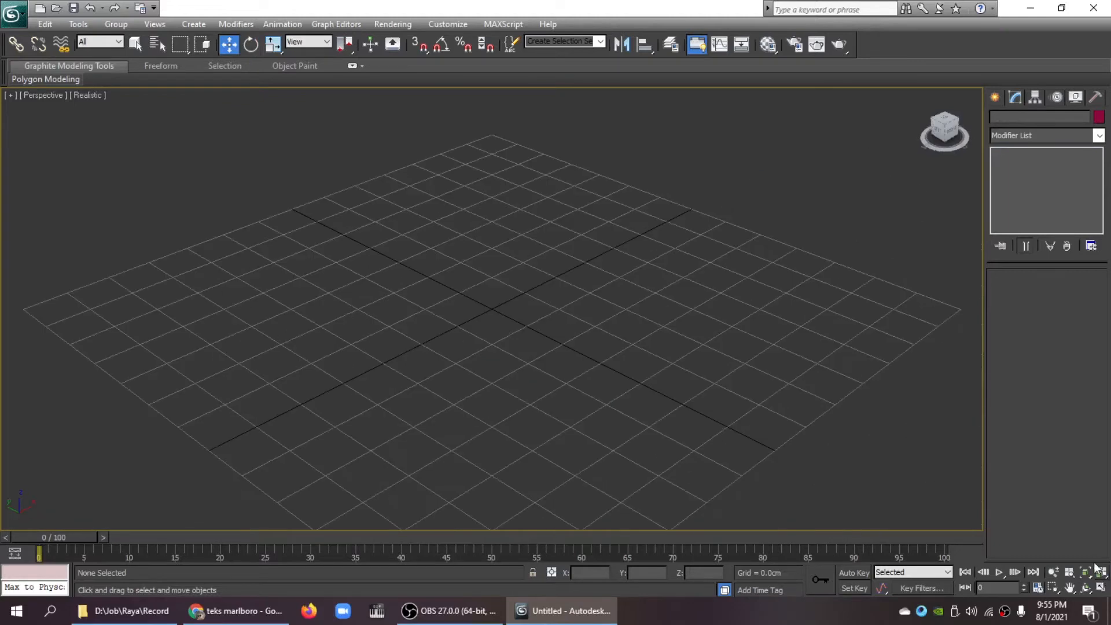
# Step: Create an upright box on the grid, about 31 cm long, 16 cm wide and 53 cm high
pyautogui.click(995, 97)
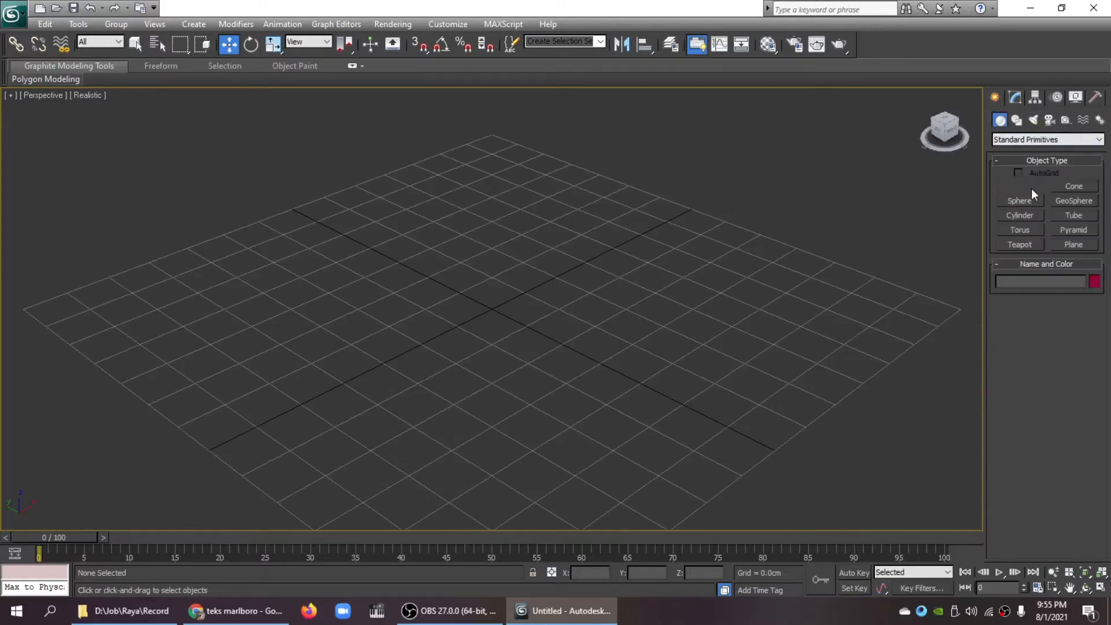
pyautogui.click(1031, 188)
pyautogui.moveTo(580, 336); pyautogui.dragTo(645, 347)
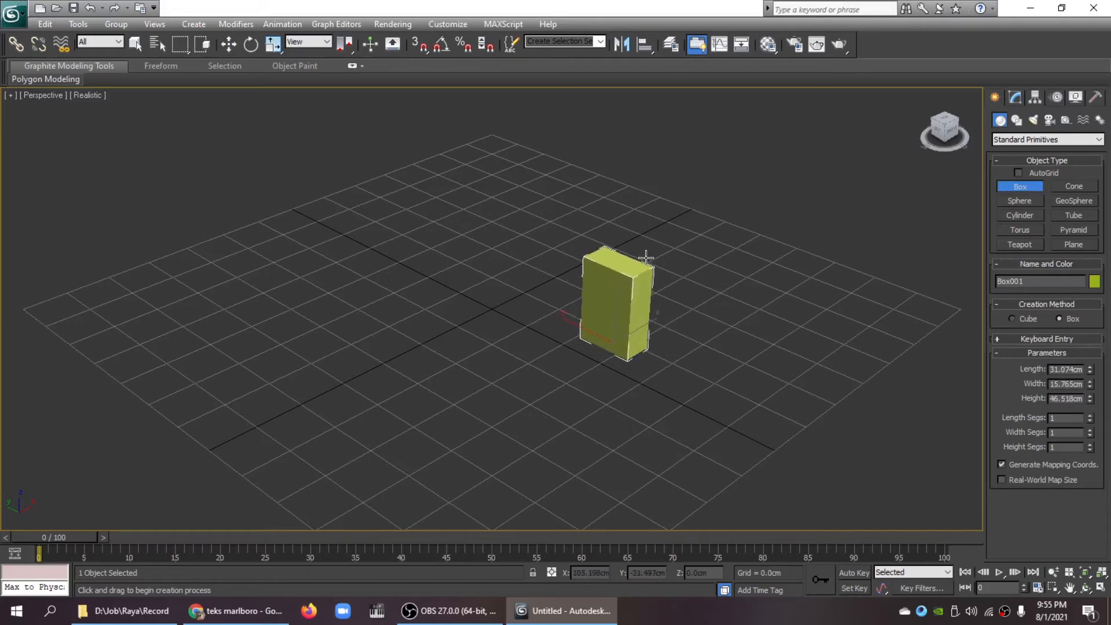
pyautogui.click(643, 245)
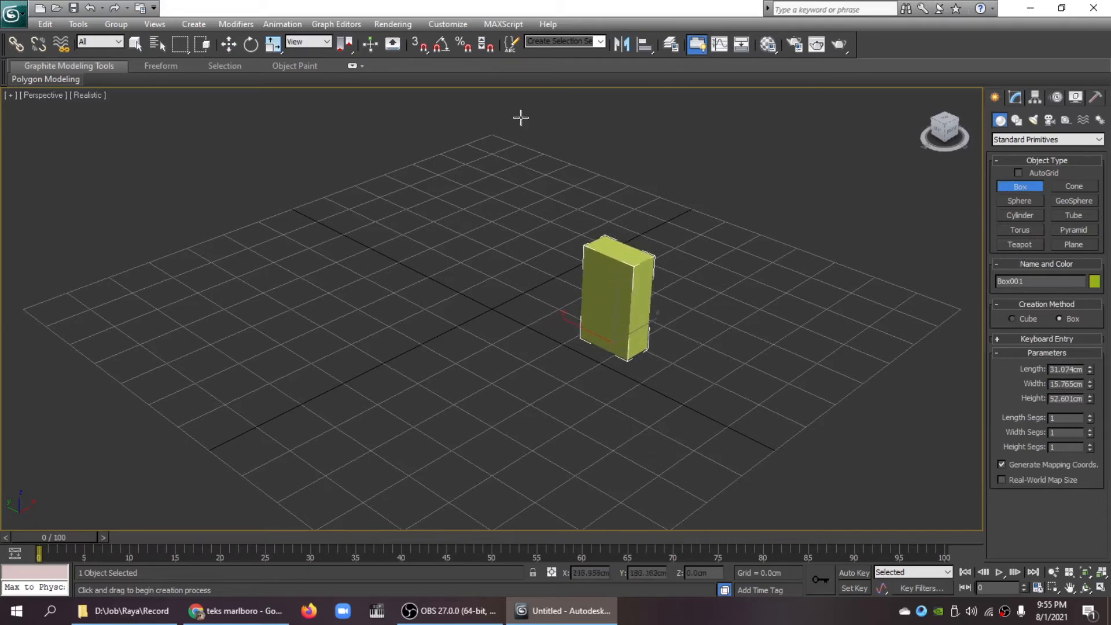
pyautogui.click(229, 44)
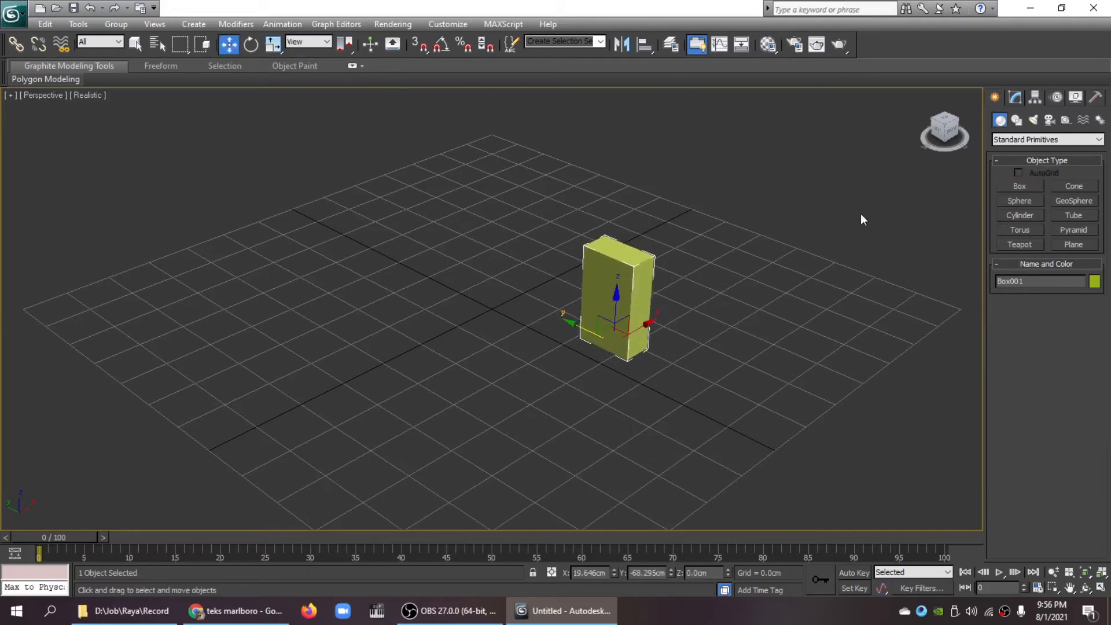
# Step: Set the box's height to 10 cm, width to 8 cm and length to 2 cm
pyautogui.click(1016, 97)
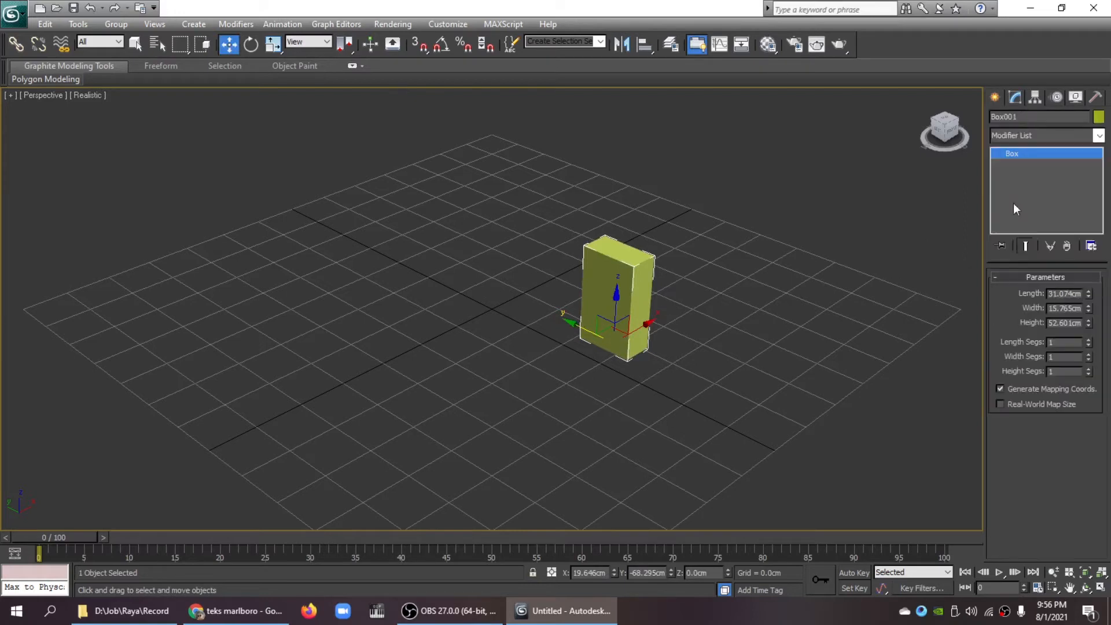
pyautogui.doubleClick(1051, 324)
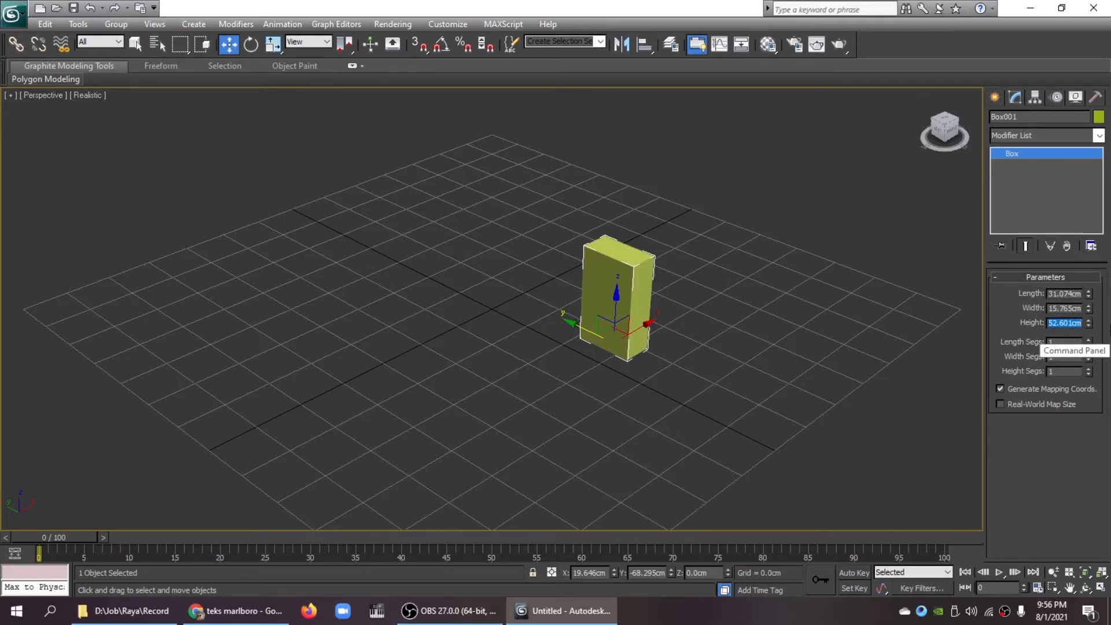
pyautogui.write('10')
pyautogui.press('Return')
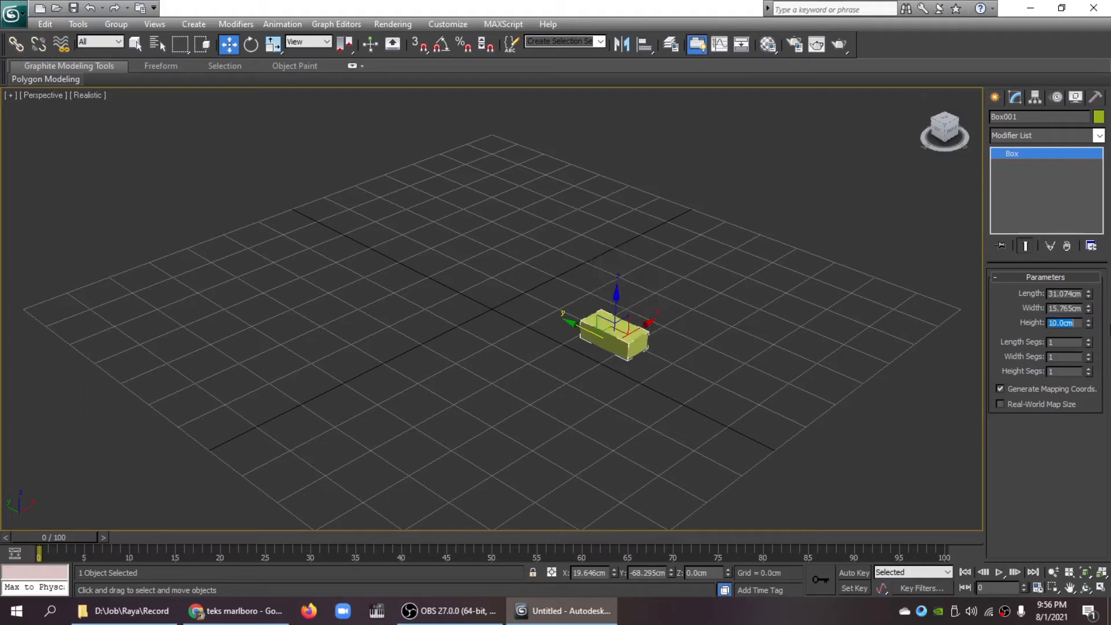
pyautogui.doubleClick(1050, 308)
pyautogui.write('8')
pyautogui.press('Return')
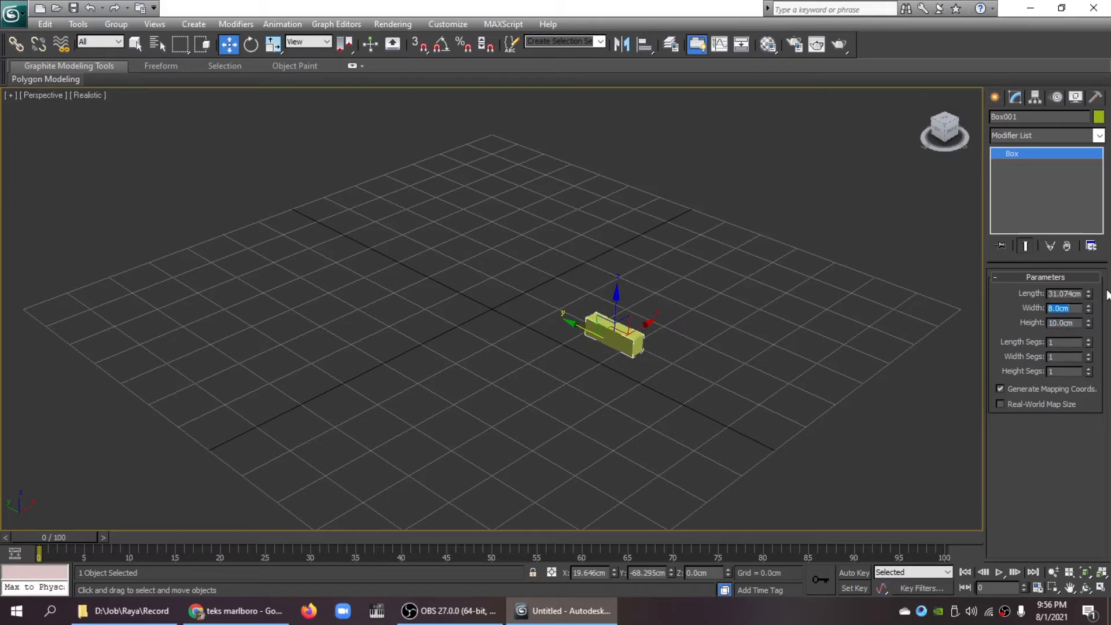
pyautogui.doubleClick(1050, 294)
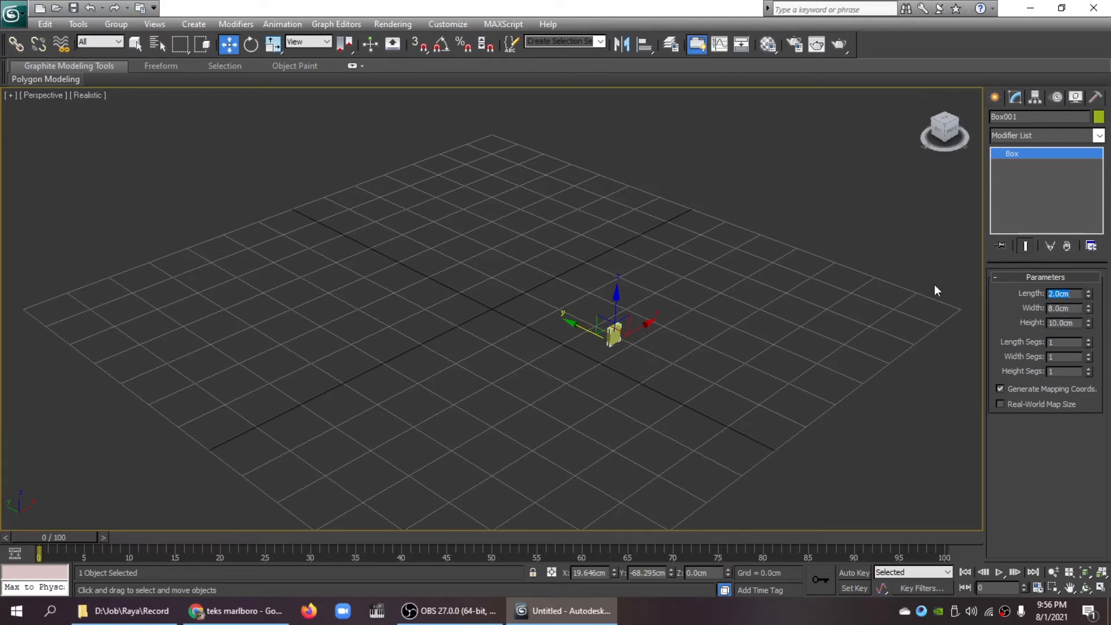
pyautogui.click(866, 328)
# Step: Change the box's object color to white
pyautogui.scroll(5, 867, 329)
pyautogui.scroll(-5, 866, 336)
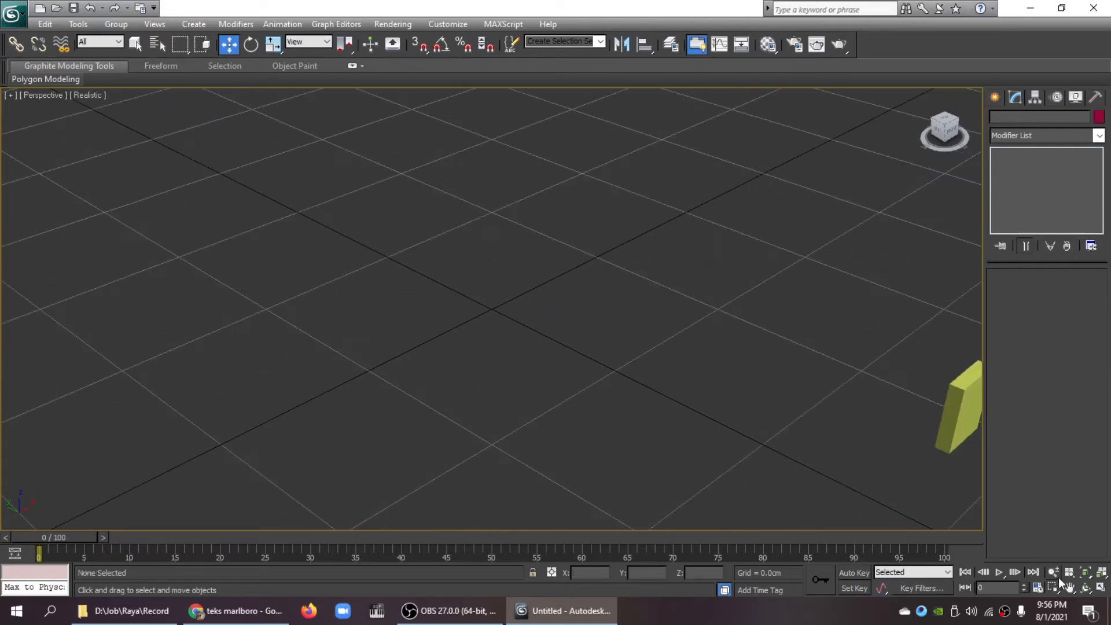
pyautogui.click(1071, 587)
pyautogui.moveTo(839, 361); pyautogui.dragTo(543, 300)
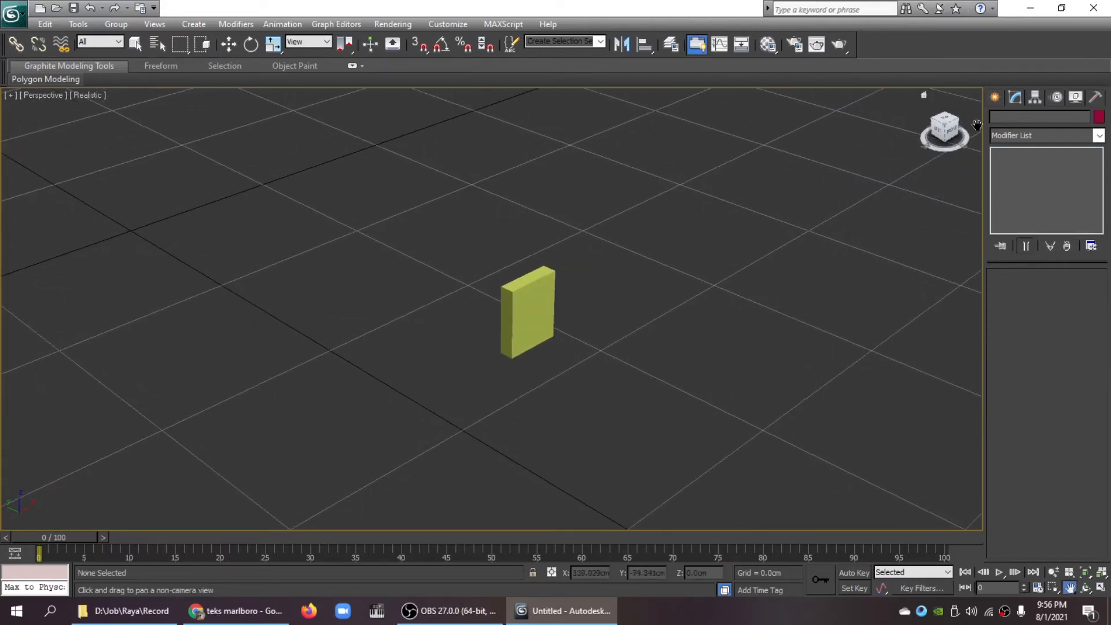
pyautogui.click(951, 130)
pyautogui.moveTo(944, 130); pyautogui.dragTo(908, 145)
pyautogui.scroll(4, 809, 235)
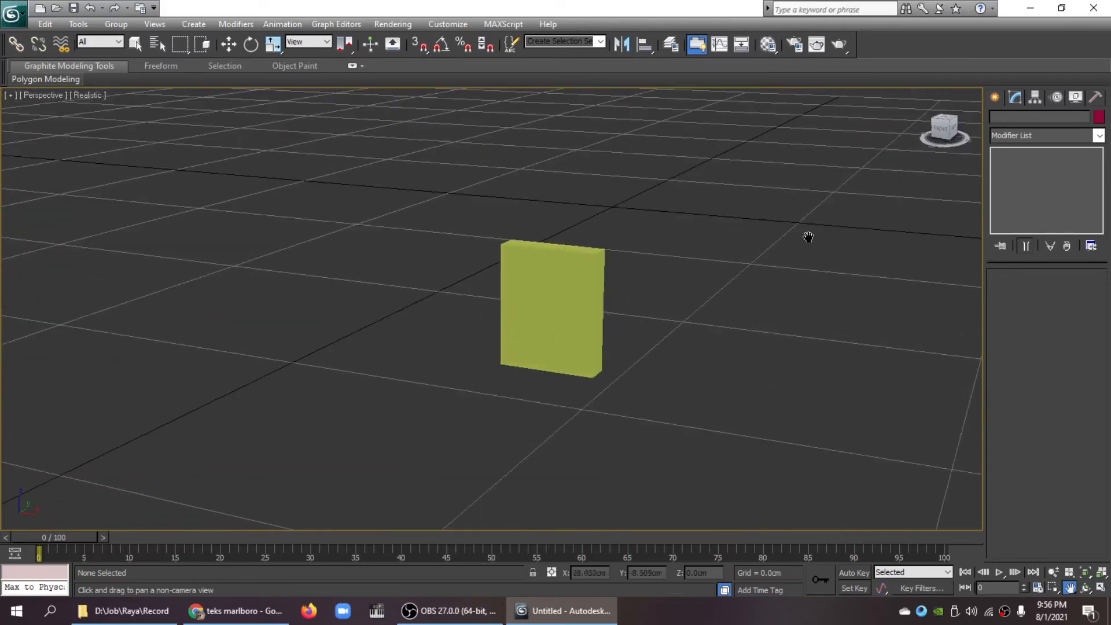
pyautogui.click(229, 44)
pyautogui.click(602, 267)
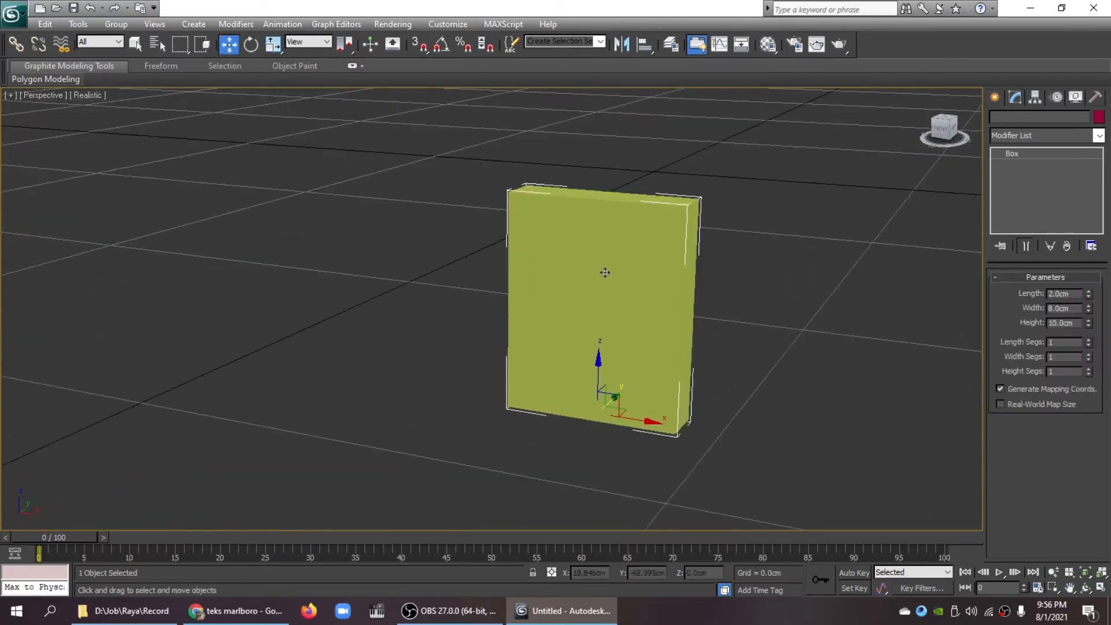
pyautogui.click(1099, 117)
pyautogui.click(679, 336)
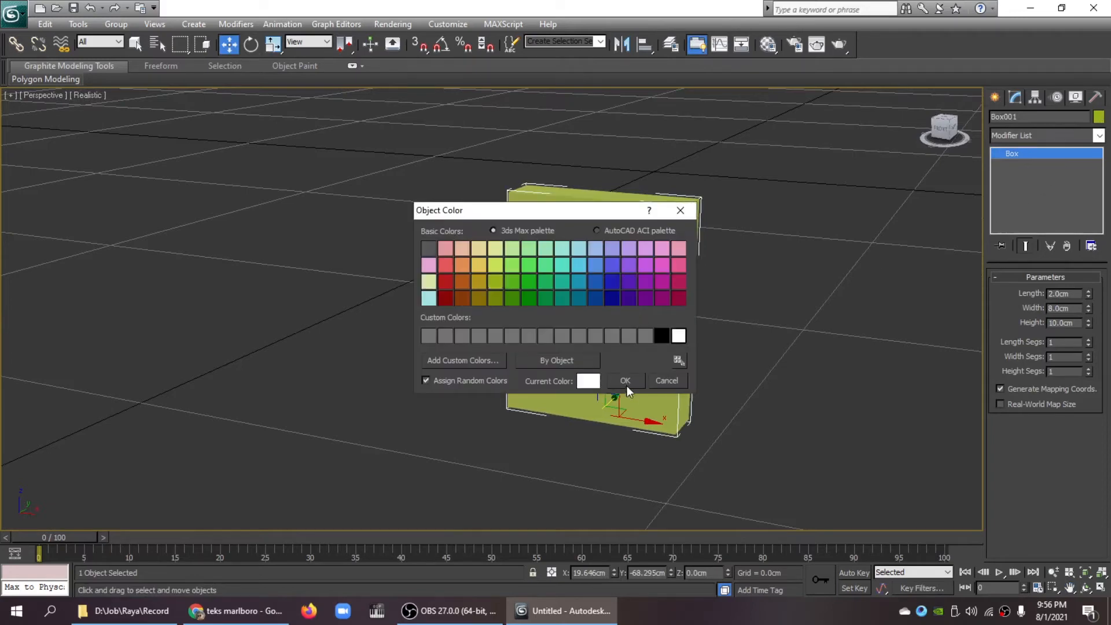
pyautogui.click(625, 380)
pyautogui.click(743, 357)
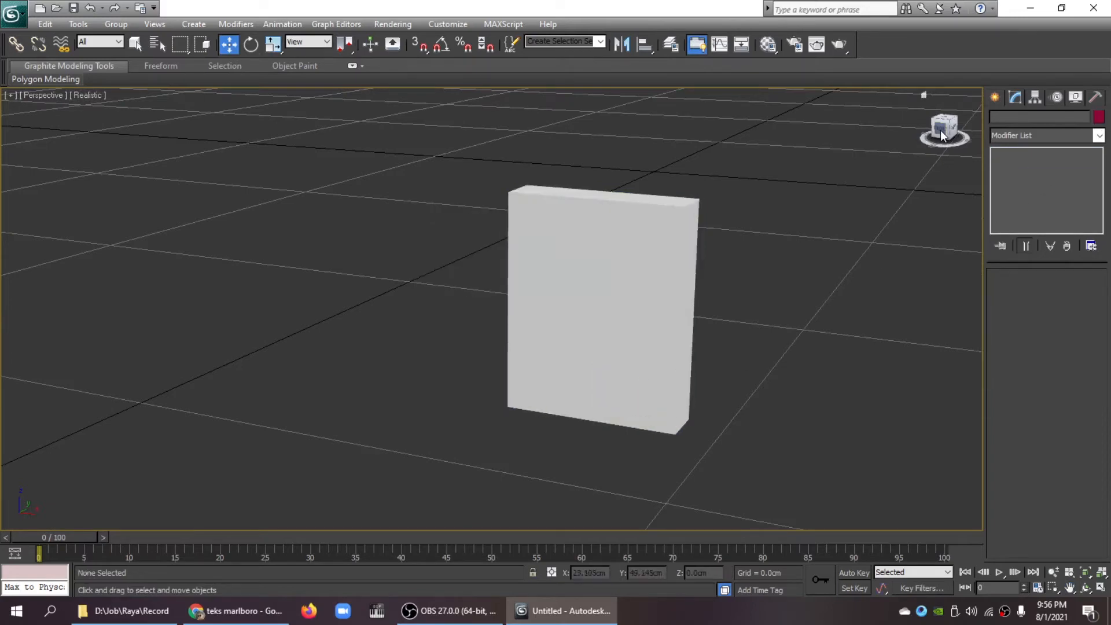
# Step: Set the white box's length to 3 cm to make it thicker
pyautogui.keyDown('alt'); pyautogui.moveTo(701, 255); pyautogui.dragTo(646, 285, button='middle'); pyautogui.keyUp('alt')
pyautogui.click(613, 287)
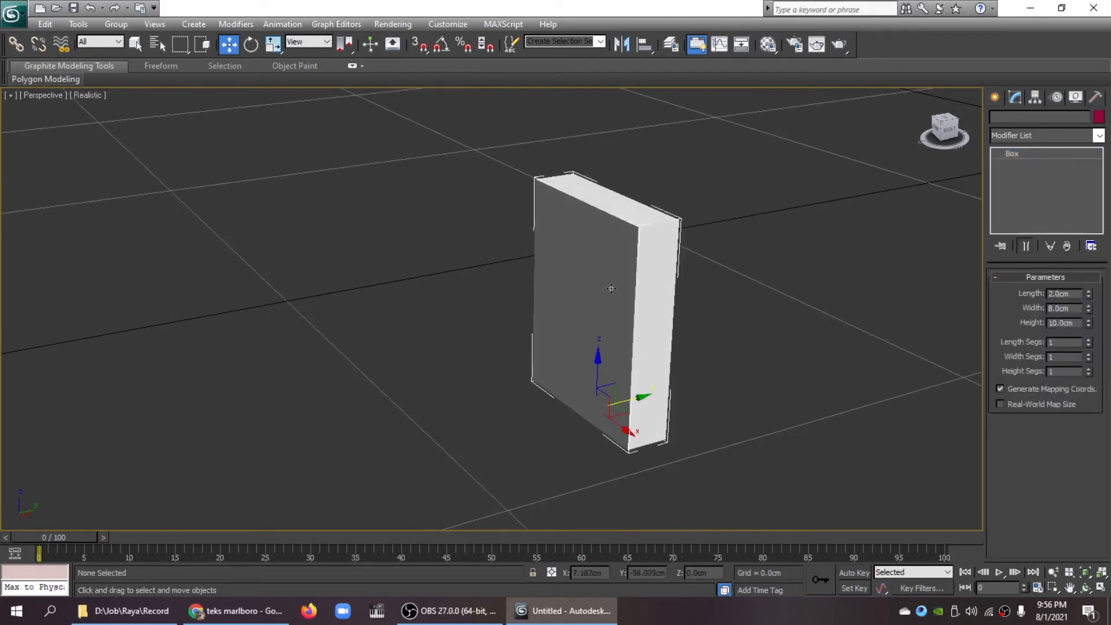
pyautogui.moveTo(1072, 297); pyautogui.dragTo(1027, 297)
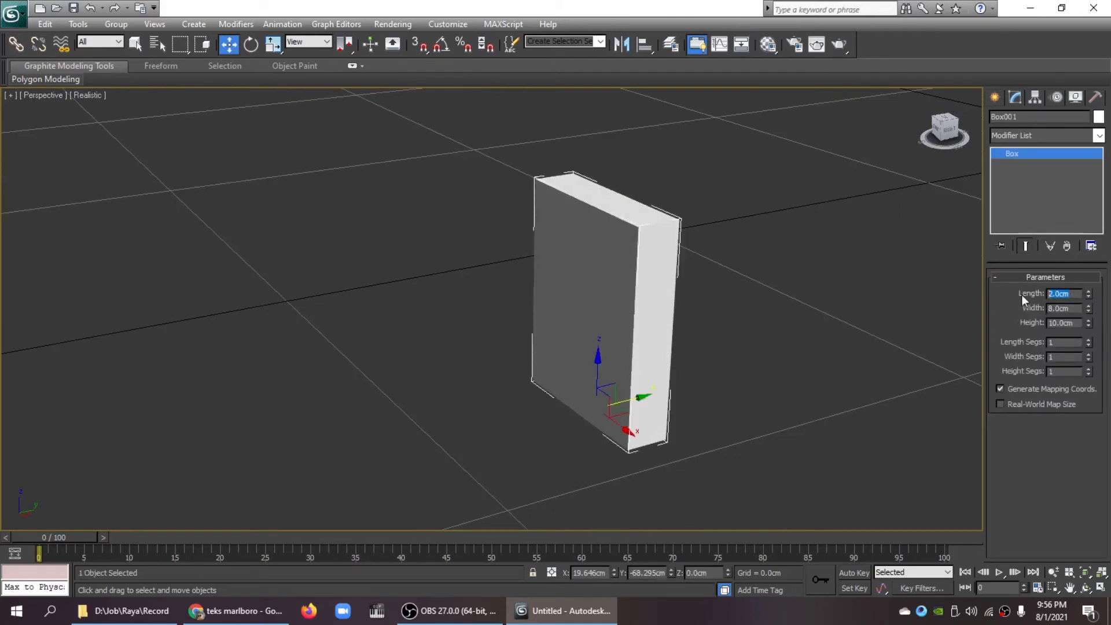
pyautogui.write('3')
pyautogui.press('Return')
pyautogui.click(901, 311)
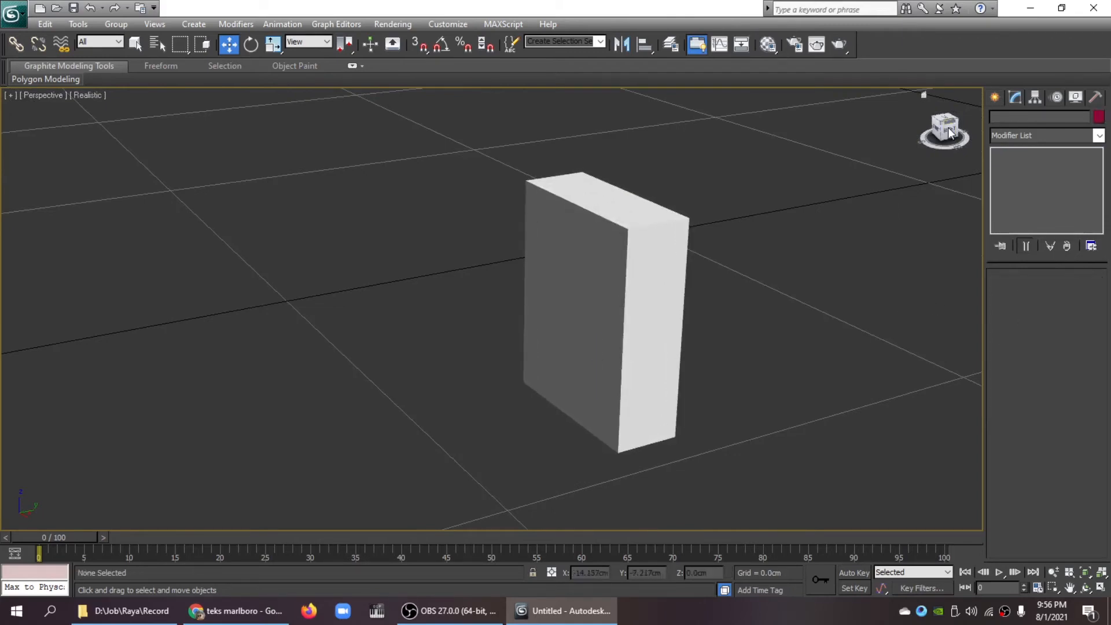
# Step: Choose a Bitmap for the Diffuse Color map of the unused 03 - Default material
pyautogui.keyDown('alt'); pyautogui.moveTo(900, 311); pyautogui.dragTo(786, 245, button='middle'); pyautogui.keyUp('alt')
pyautogui.scroll(3, 886, 215)
pyautogui.scroll(-3, 900, 203)
pyautogui.press('m')
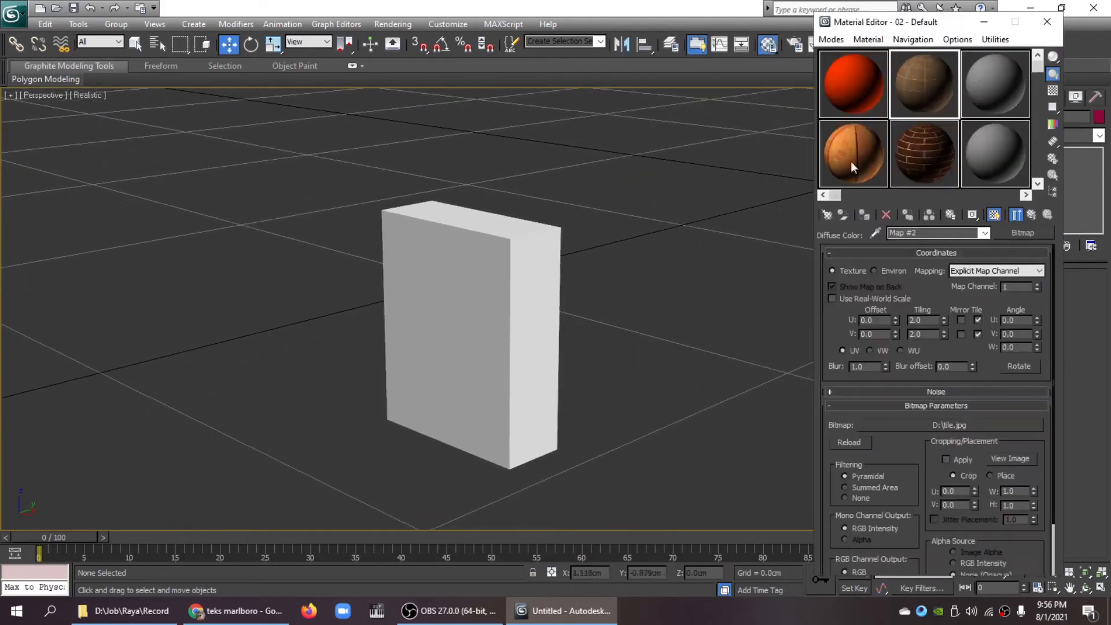
pyautogui.click(1025, 195)
pyautogui.click(940, 89)
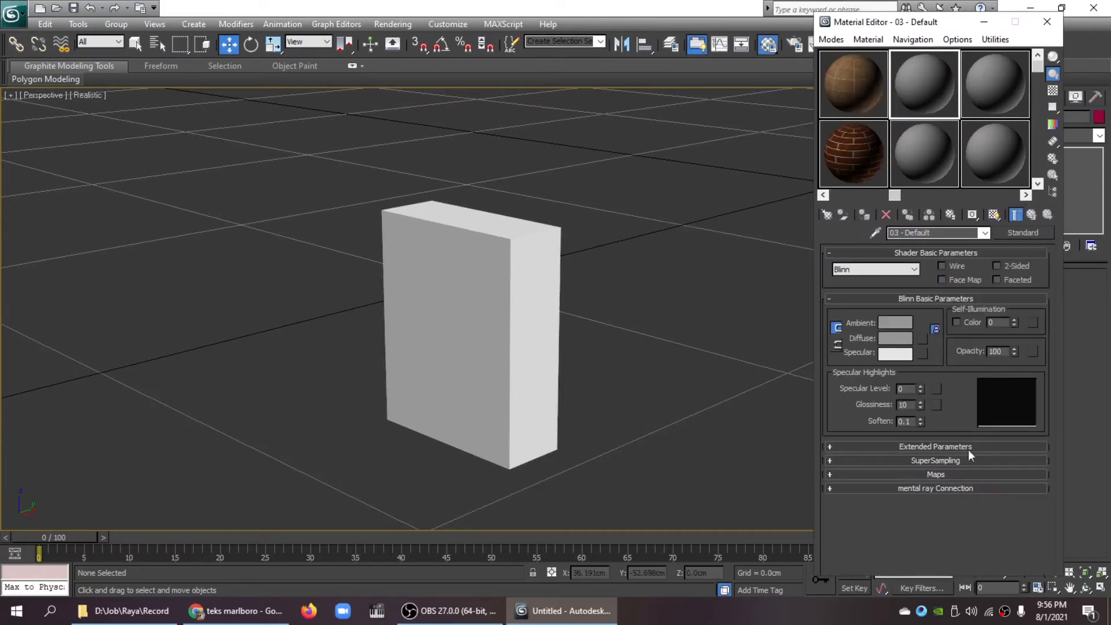
pyautogui.click(950, 473)
pyautogui.click(995, 292)
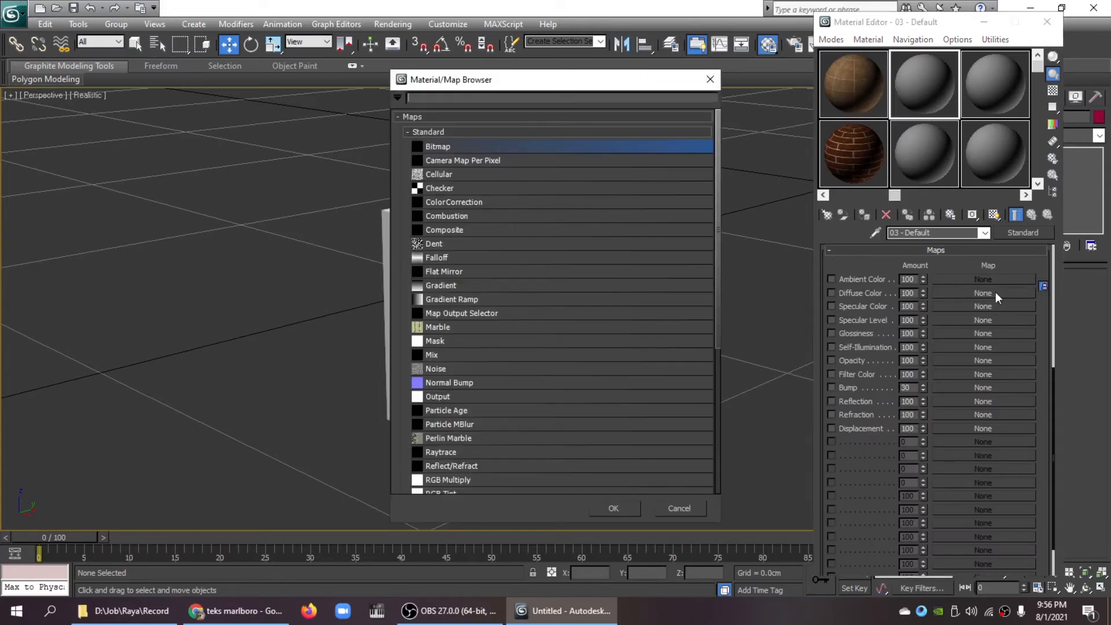
pyautogui.doubleClick(464, 147)
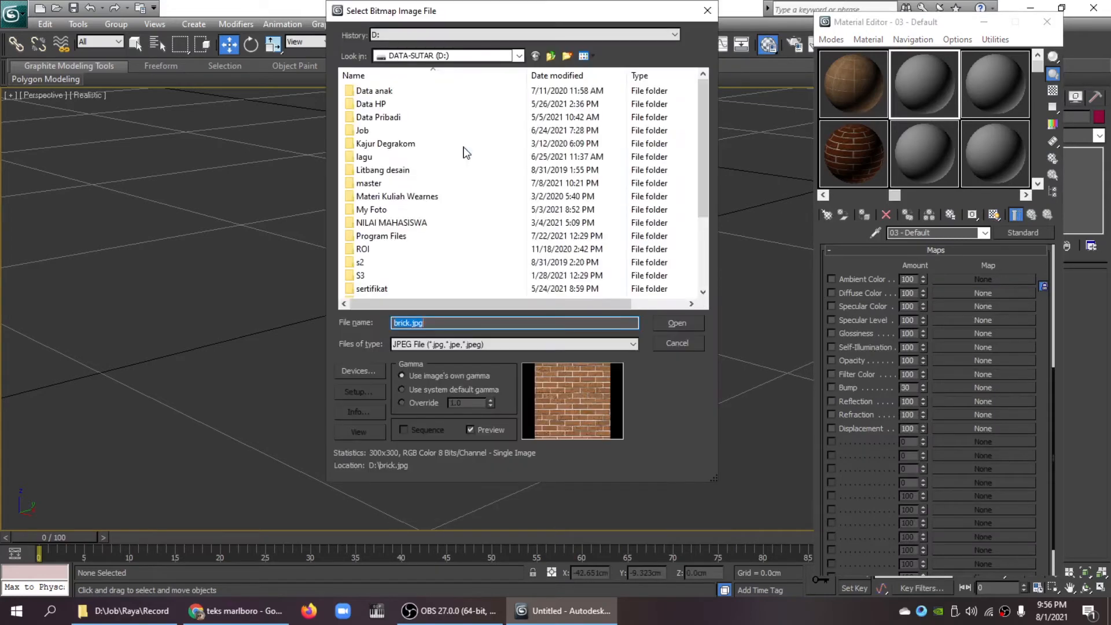
# Step: Show files of all formats on drive D: and load rokok.gif as the diffuse bitmap
pyautogui.scroll(-3, 485, 202)
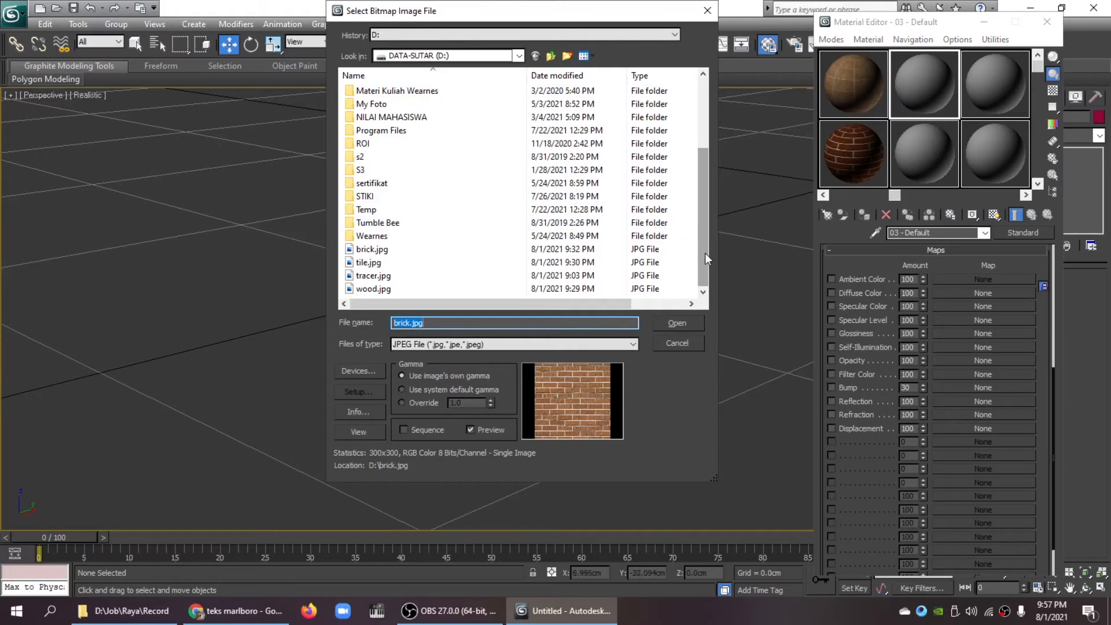
pyautogui.moveTo(705, 252)
pyautogui.mouseDown()
pyautogui.moveTo(705, 138)
pyautogui.moveTo(705, 243)
pyautogui.mouseUp()
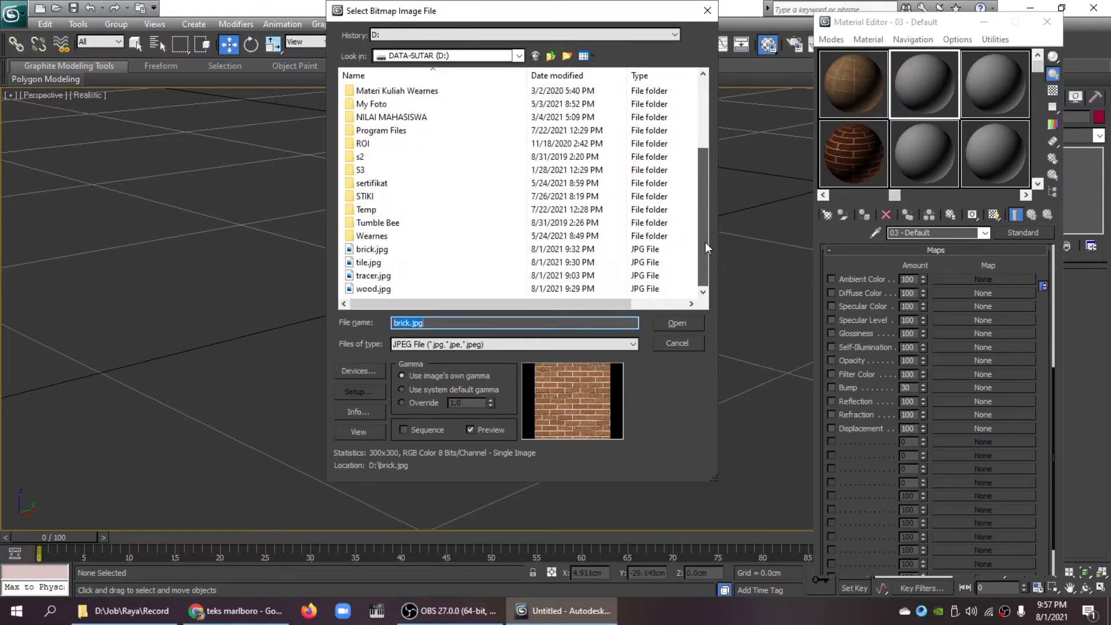
pyautogui.click(633, 345)
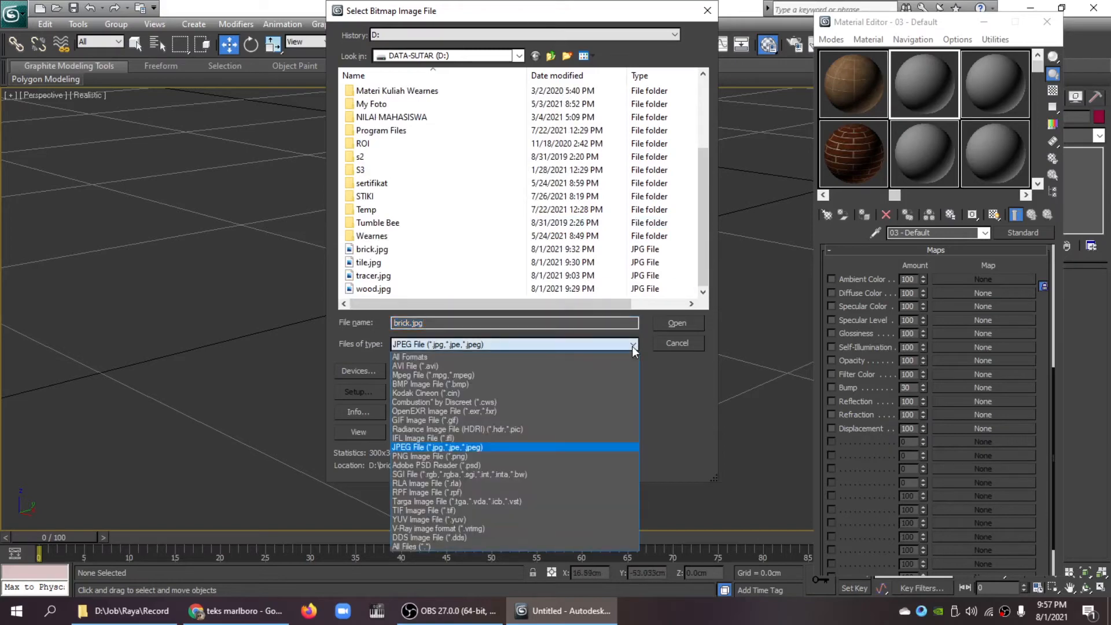
pyautogui.click(474, 355)
pyautogui.moveTo(704, 166); pyautogui.dragTo(703, 259)
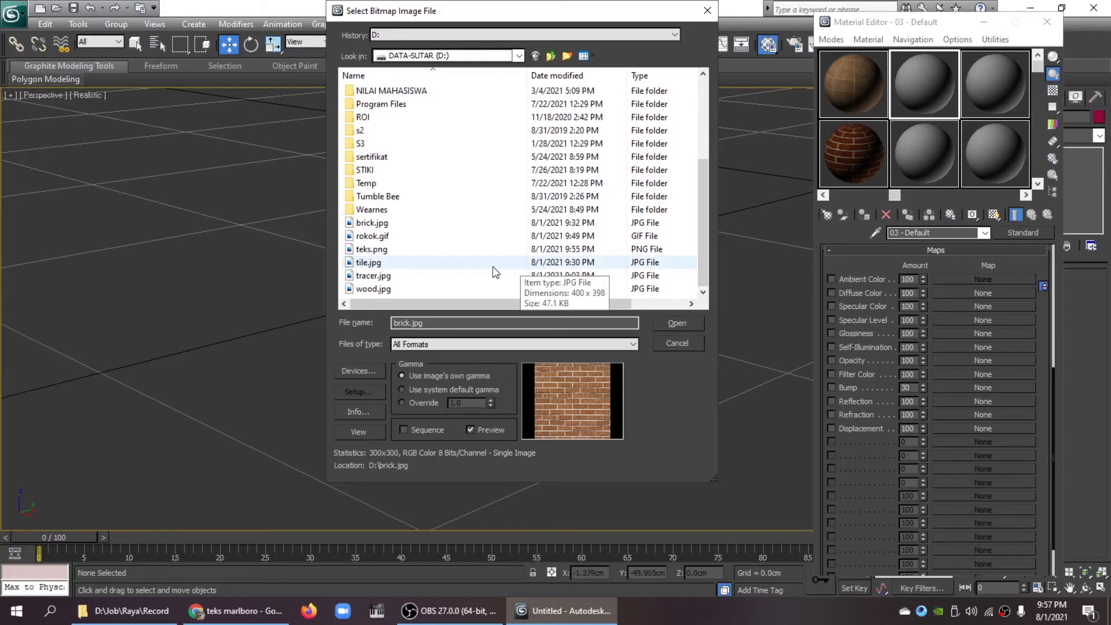
pyautogui.click(453, 236)
pyautogui.click(678, 323)
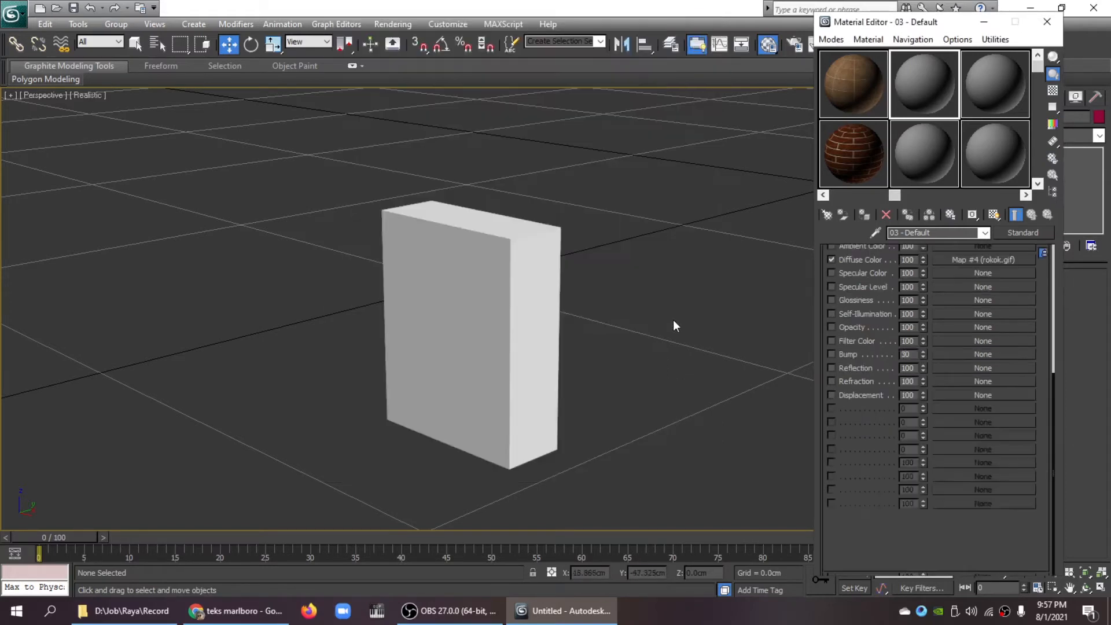
# Step: Load teks.png from drive D: as the diffuse bitmap of the 09 - Default material, and show its shaded material in the viewport
pyautogui.click(924, 154)
pyautogui.click(951, 474)
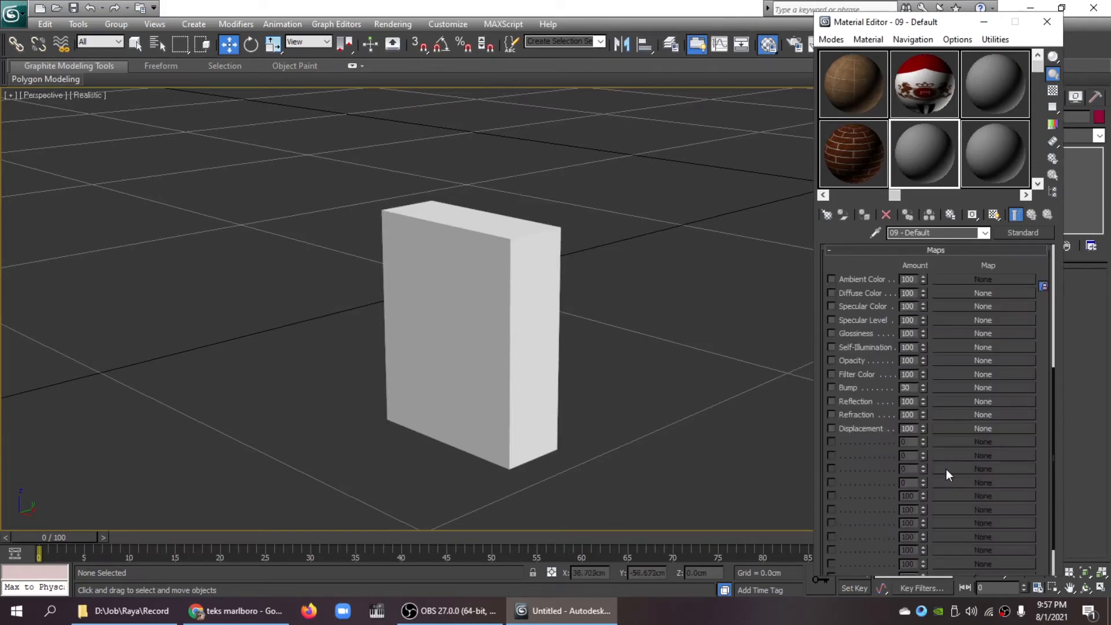
pyautogui.click(983, 293)
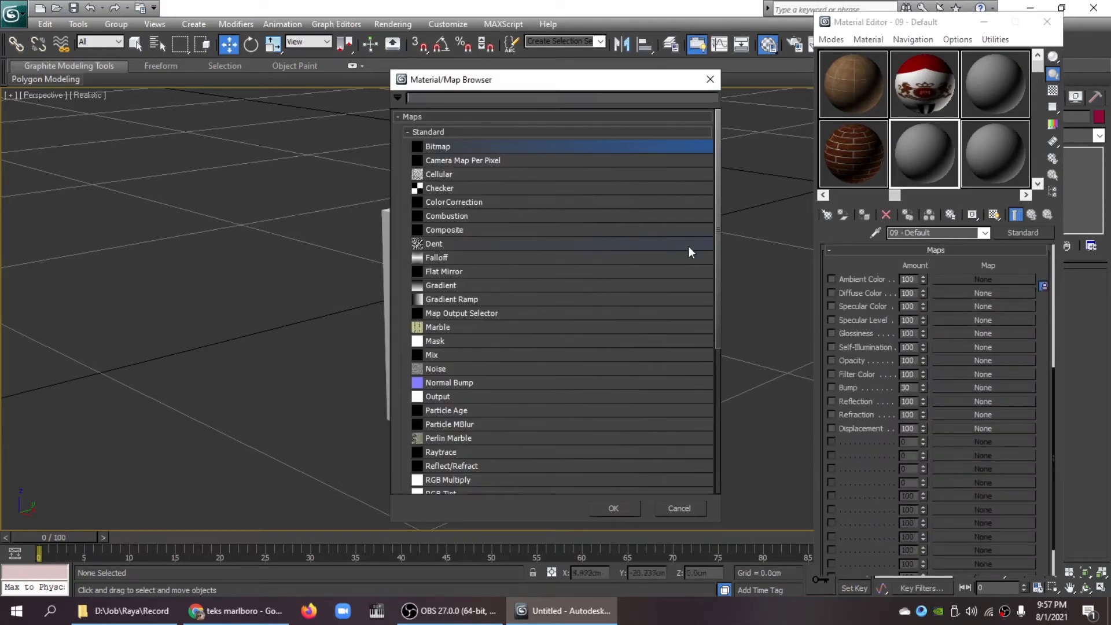
pyautogui.doubleClick(471, 147)
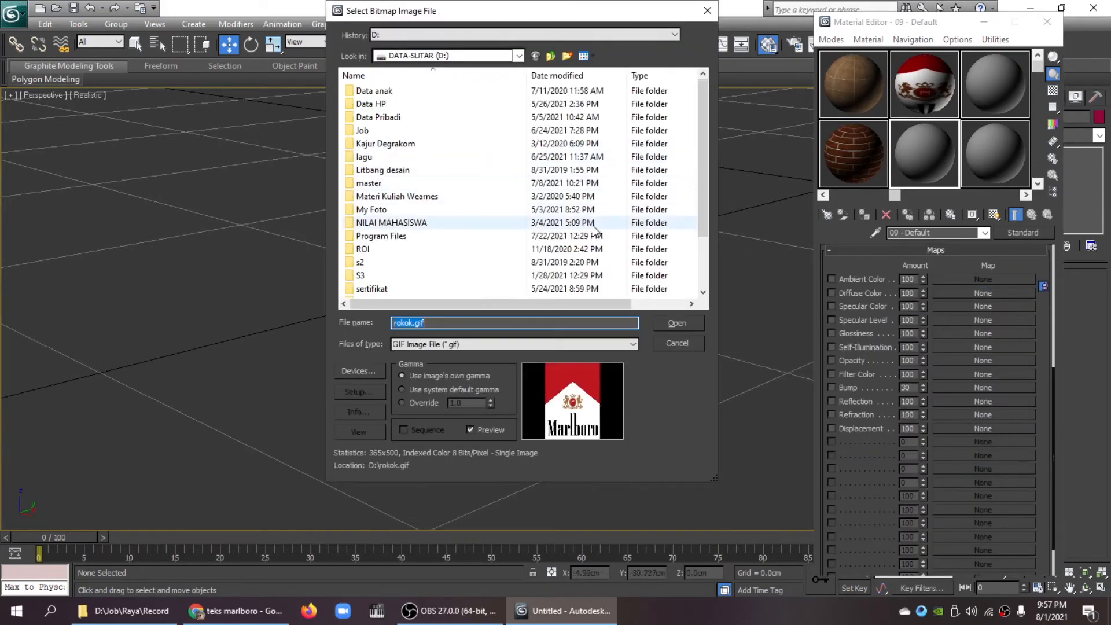
pyautogui.scroll(-2, 703, 278)
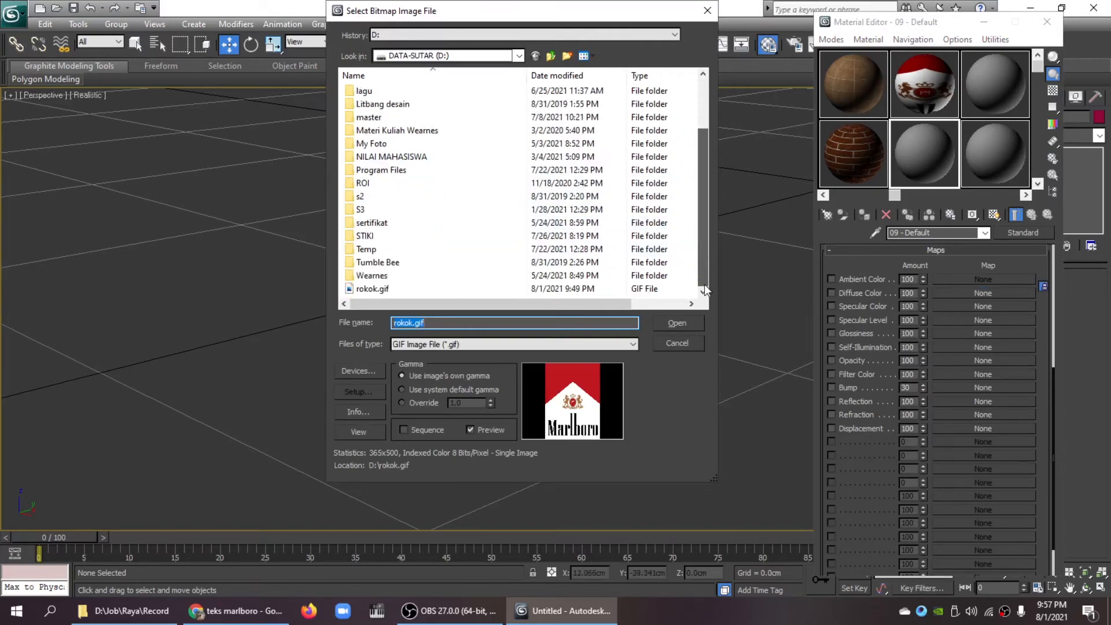
pyautogui.click(631, 345)
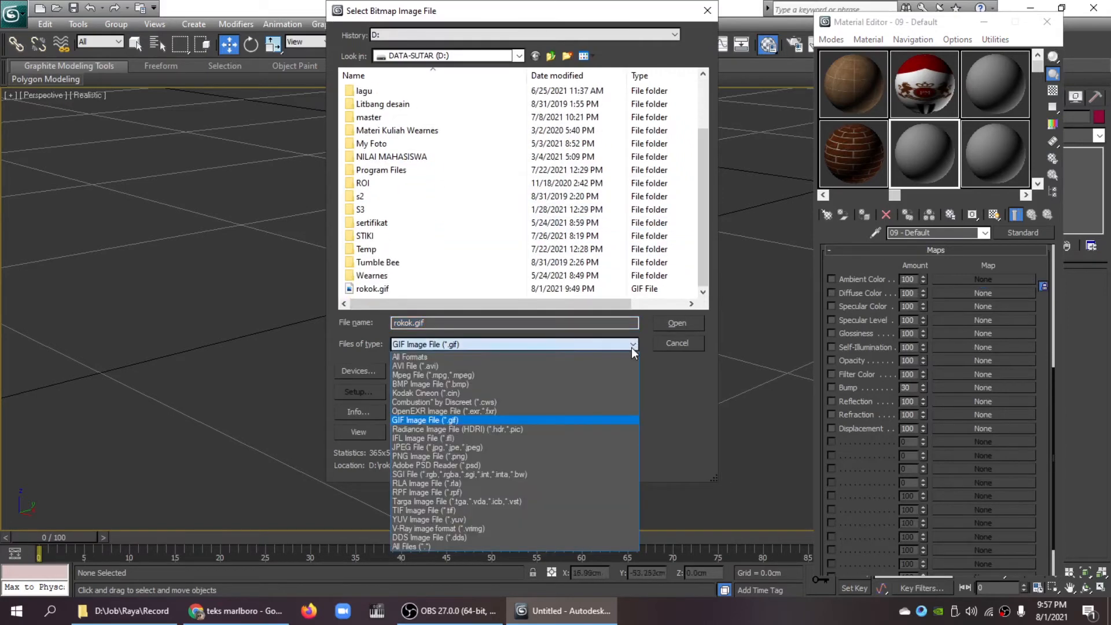
pyautogui.click(509, 353)
pyautogui.scroll(-5, 704, 227)
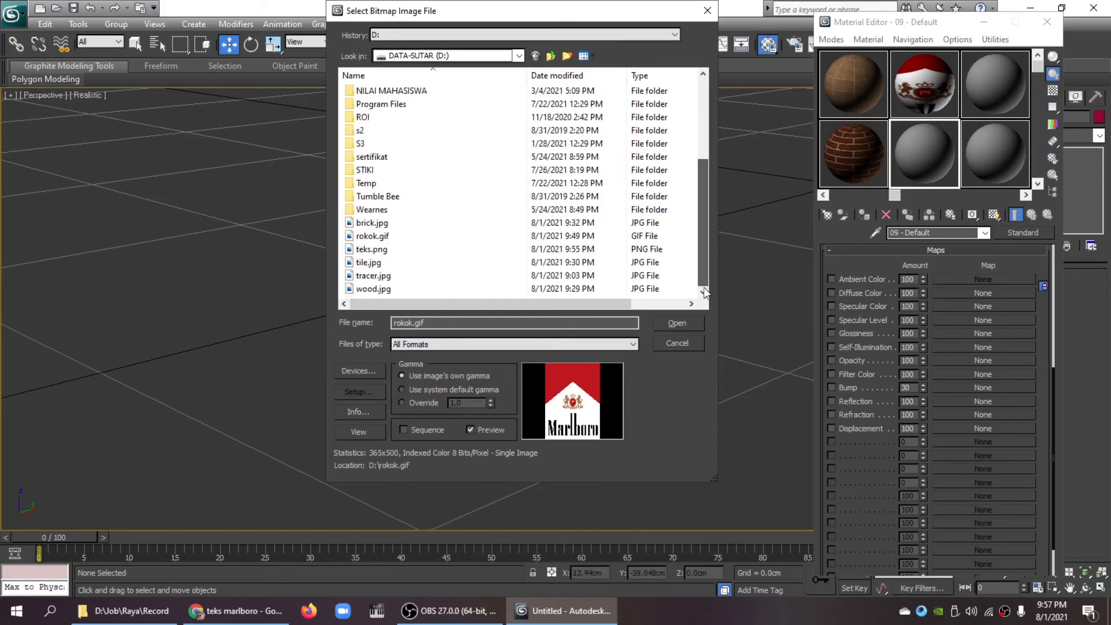
pyautogui.doubleClick(393, 249)
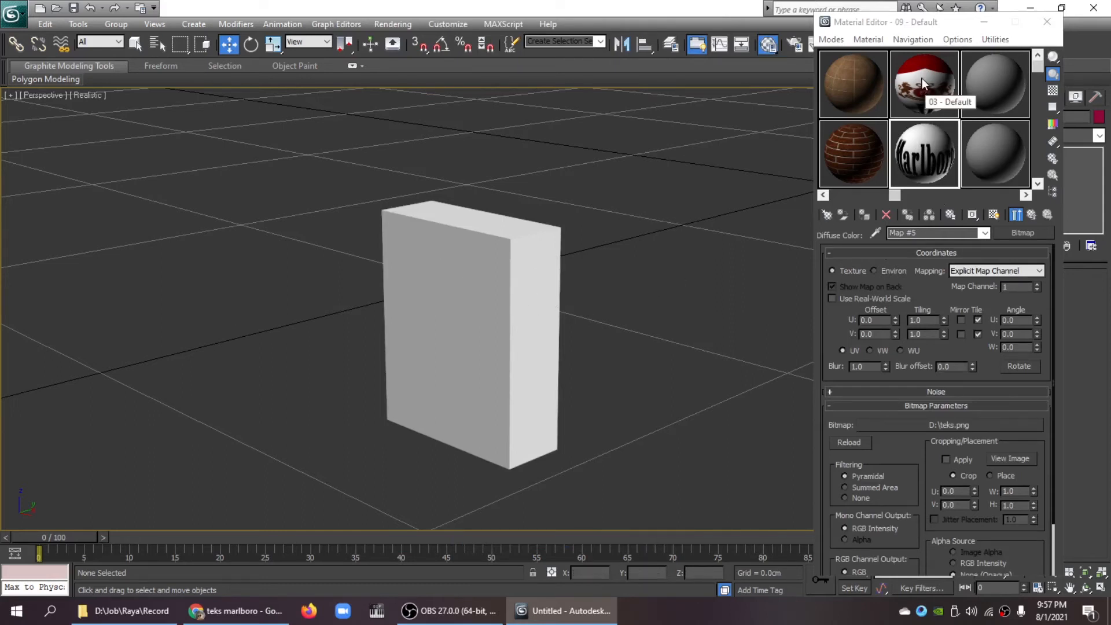
pyautogui.click(994, 215)
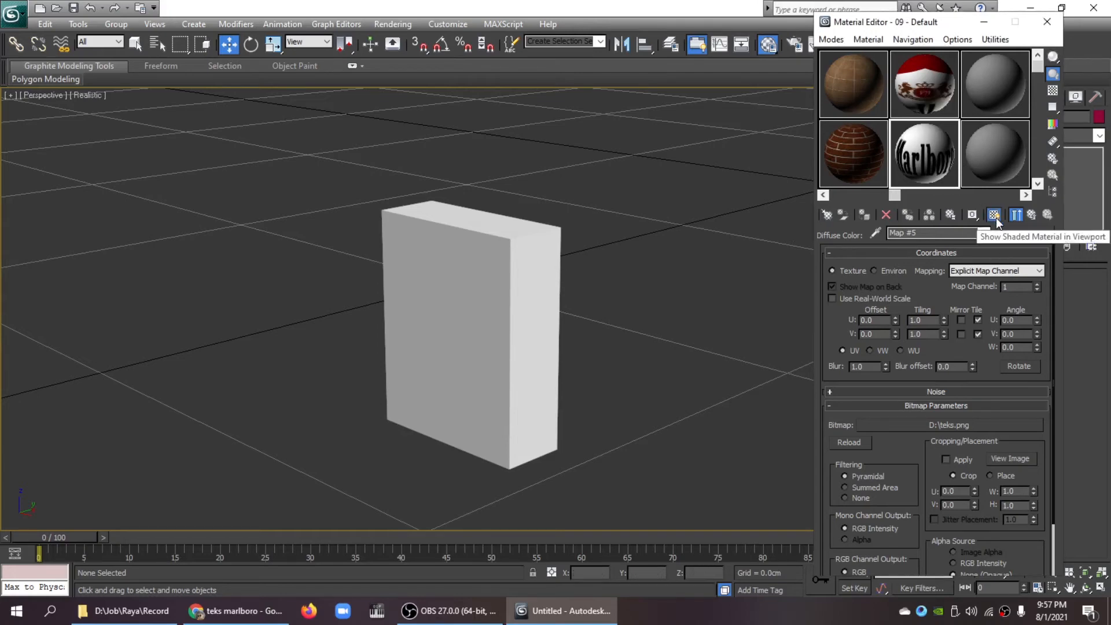
pyautogui.click(927, 101)
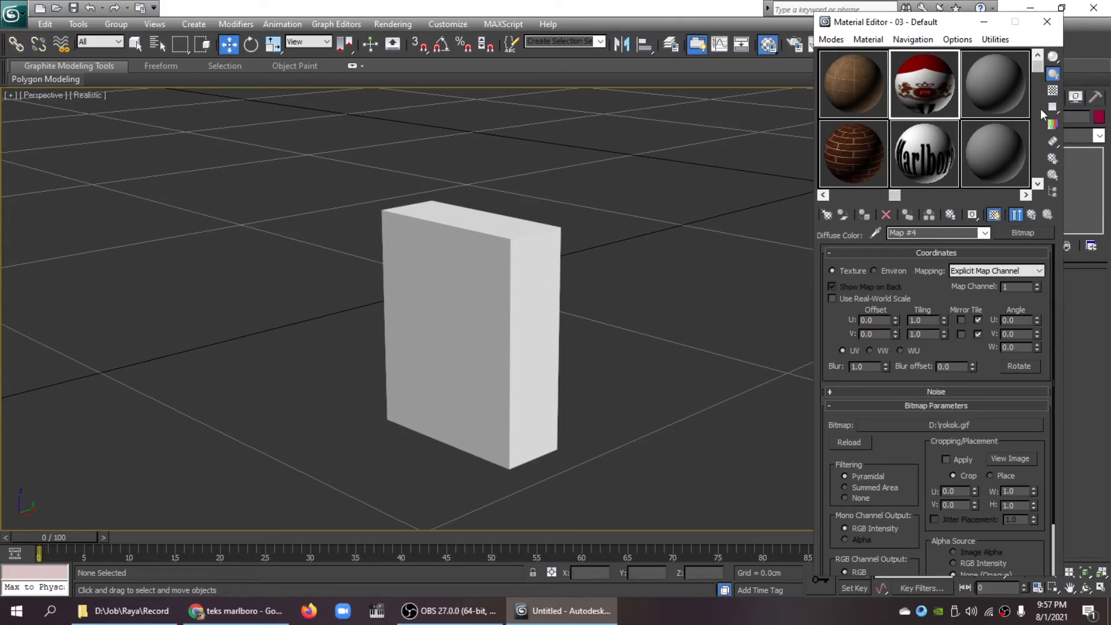
# Step: Convert the white box to an Editable Mesh
pyautogui.click(488, 243)
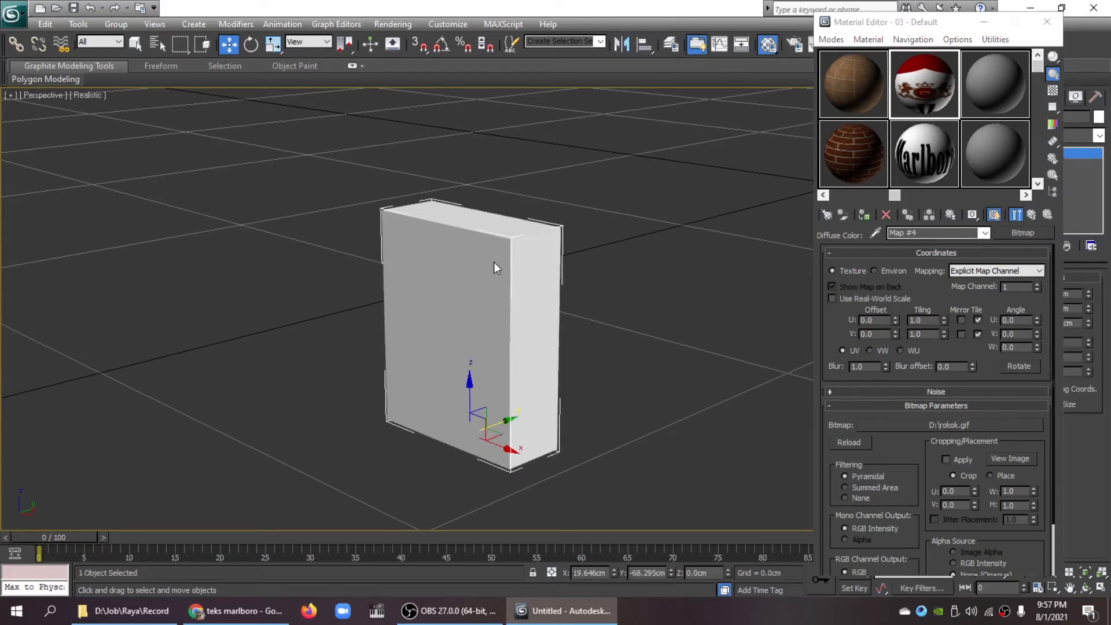
pyautogui.rightClick(495, 263)
pyautogui.moveTo(571, 388)
pyautogui.click(677, 390)
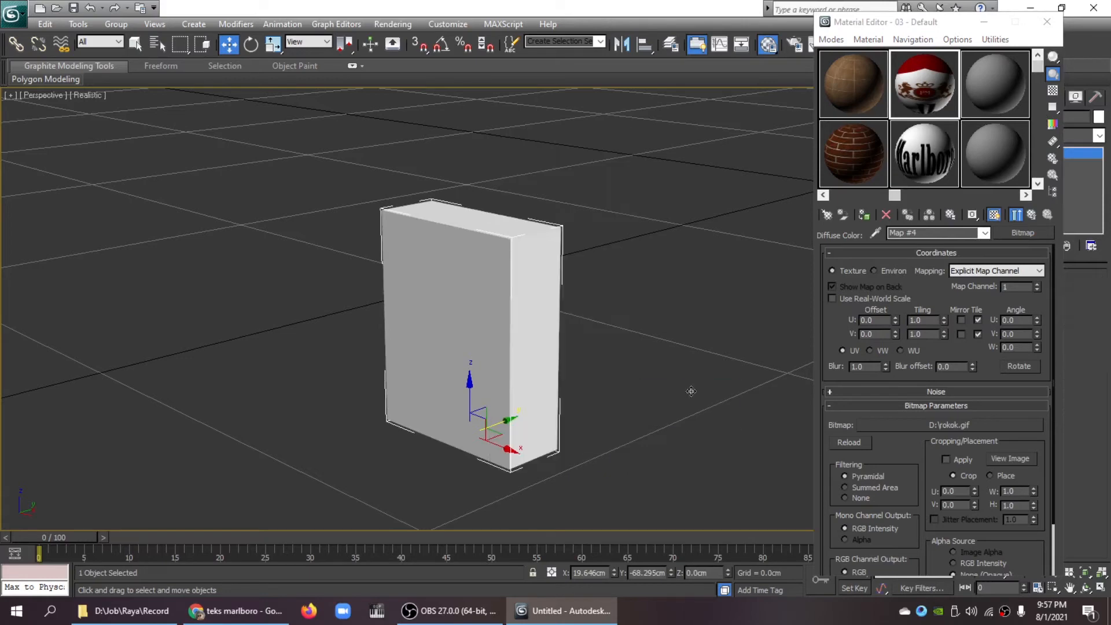
# Step: Assign the 03 - Default material with rokok.gif to only the box's wide front polygon
pyautogui.moveTo(972, 22); pyautogui.dragTo(786, 22)
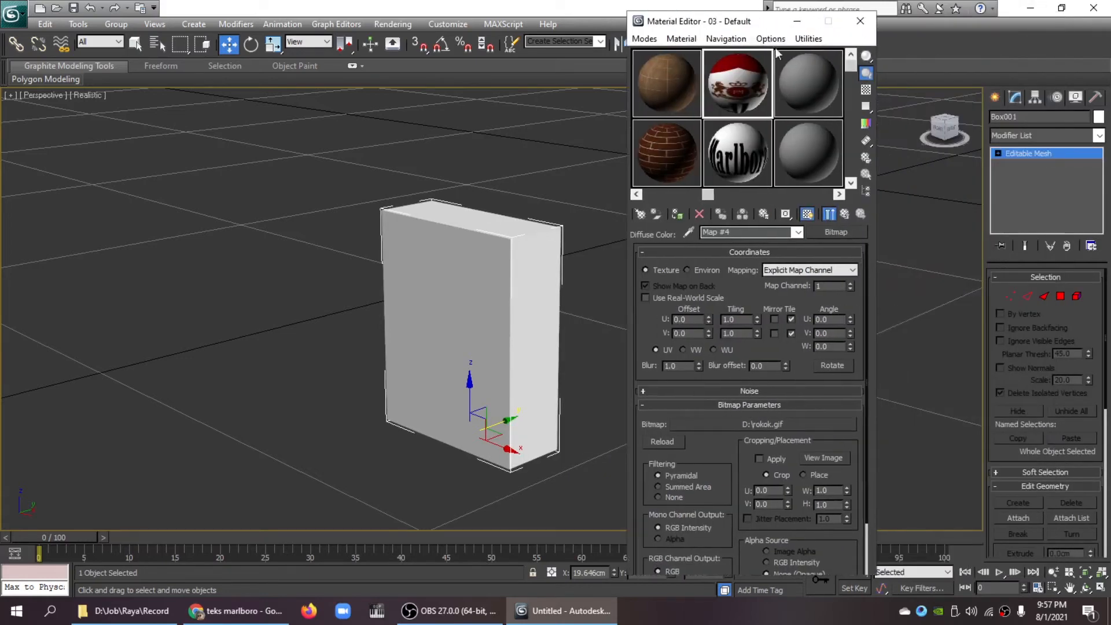
pyautogui.click(1063, 298)
pyautogui.click(432, 313)
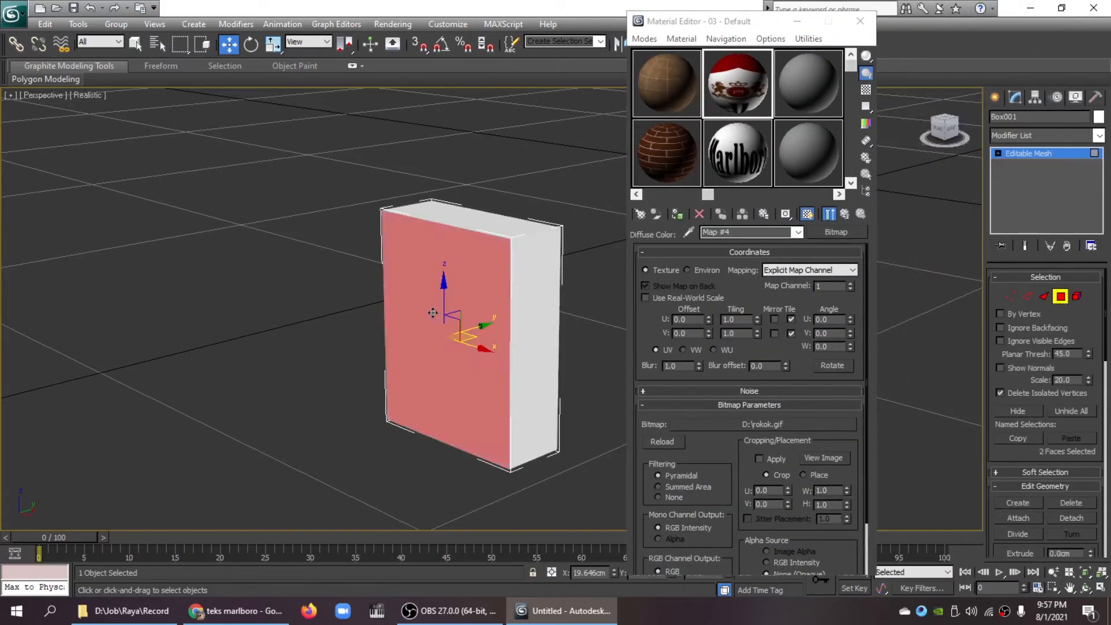
pyautogui.click(744, 94)
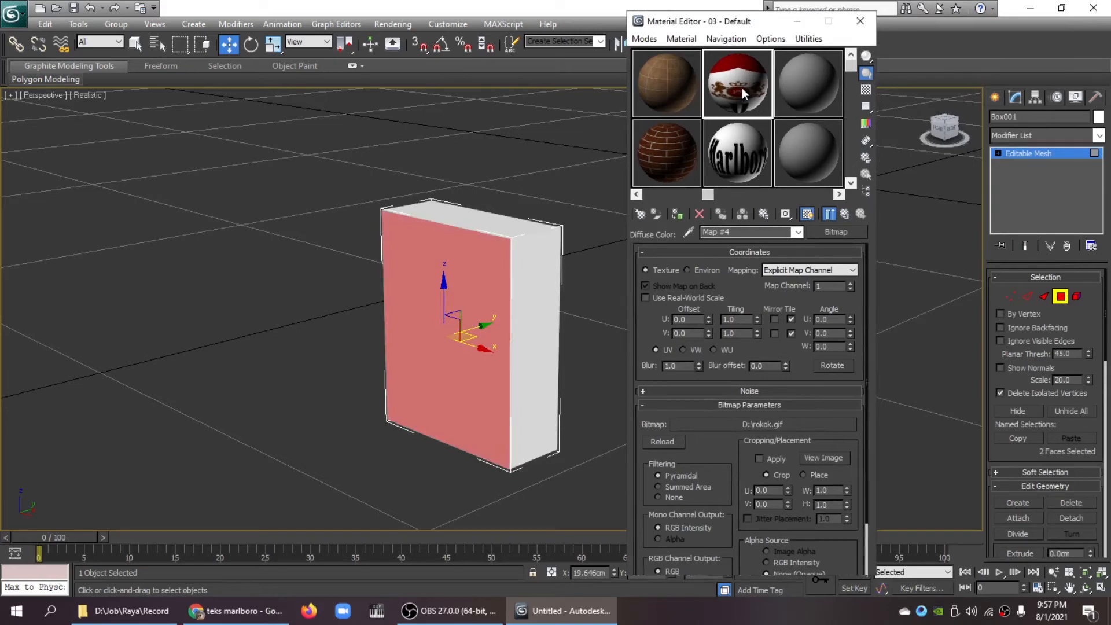
pyautogui.click(677, 213)
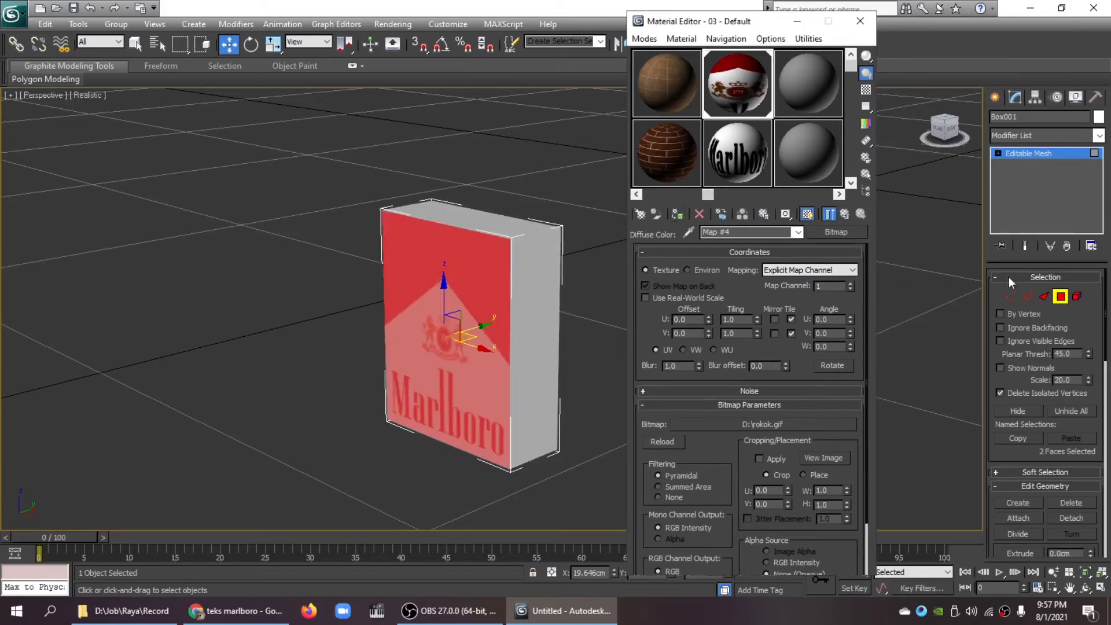
pyautogui.click(1046, 156)
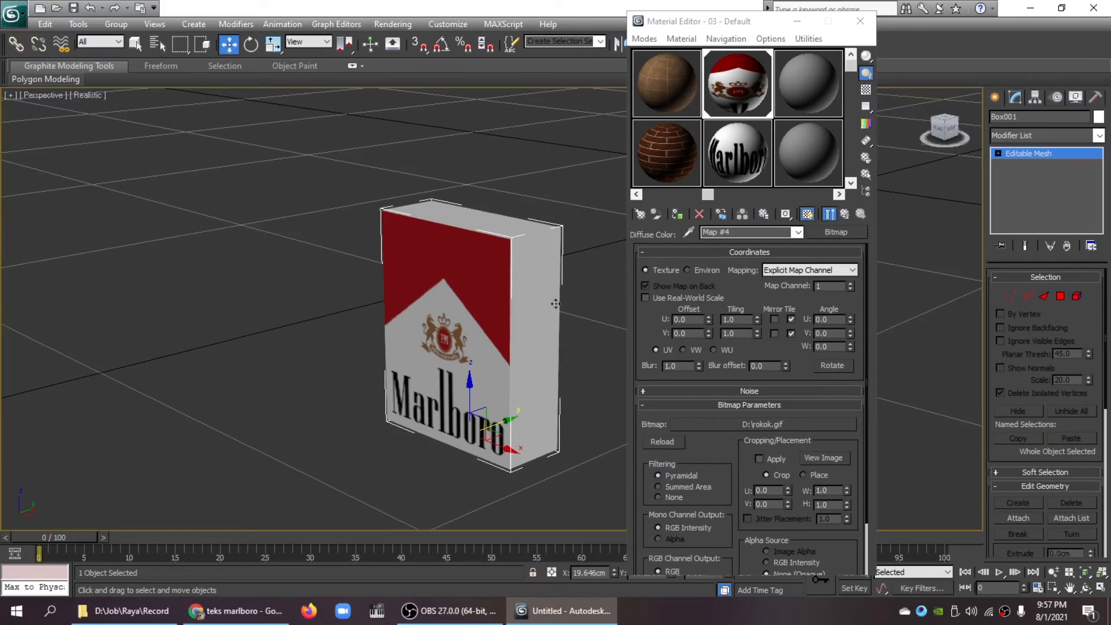
# Step: Assign the 09 - Default material with teks.png to only the box's narrow side polygon
pyautogui.click(734, 153)
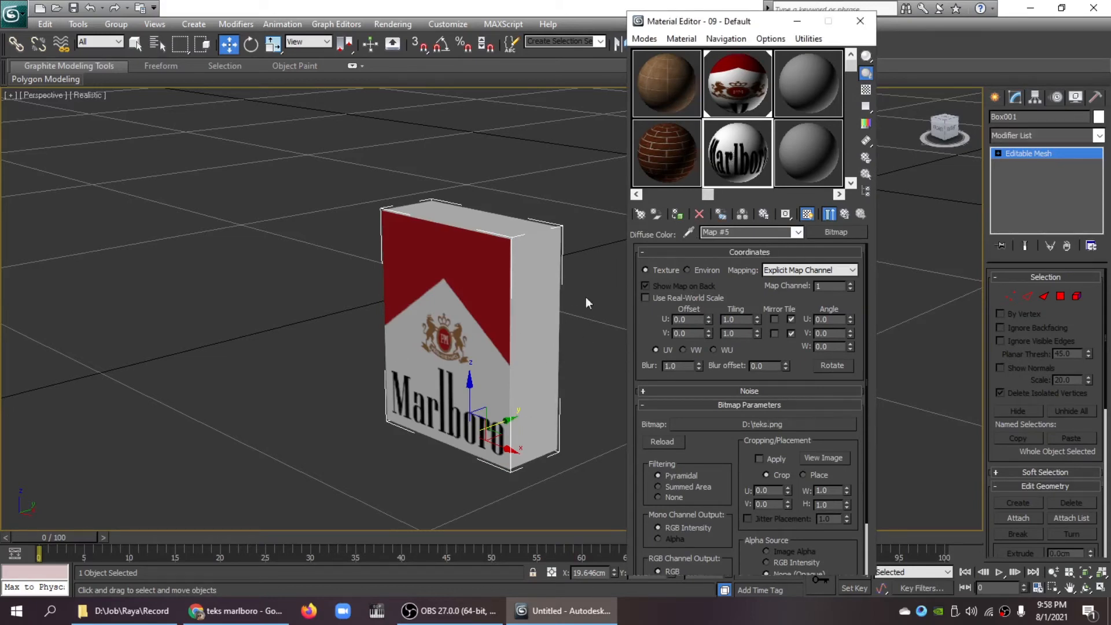
pyautogui.click(1060, 296)
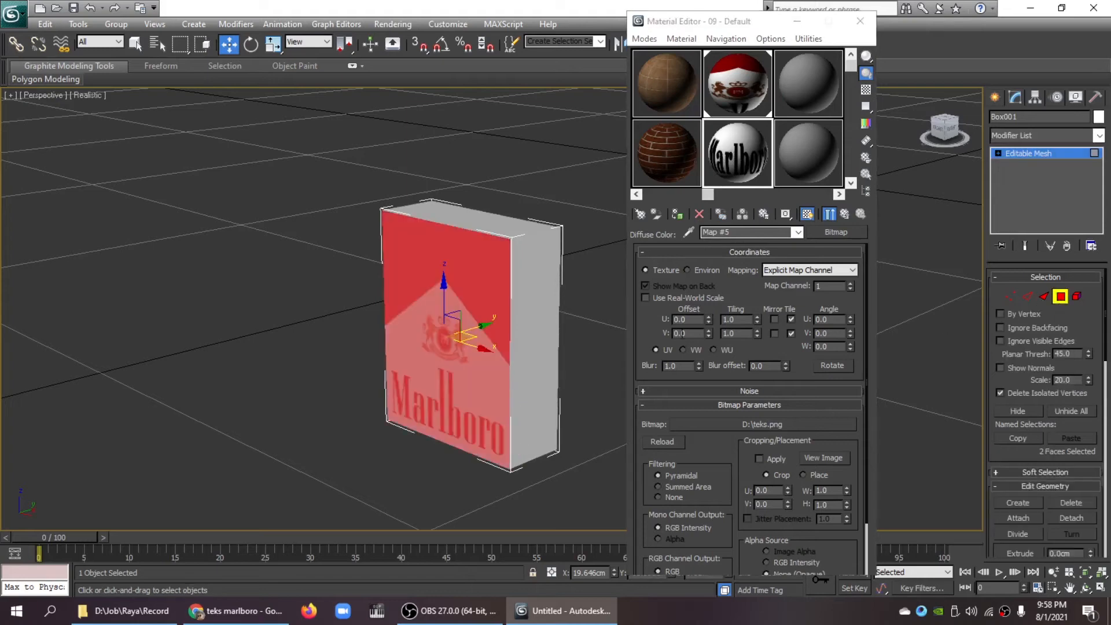
pyautogui.click(544, 302)
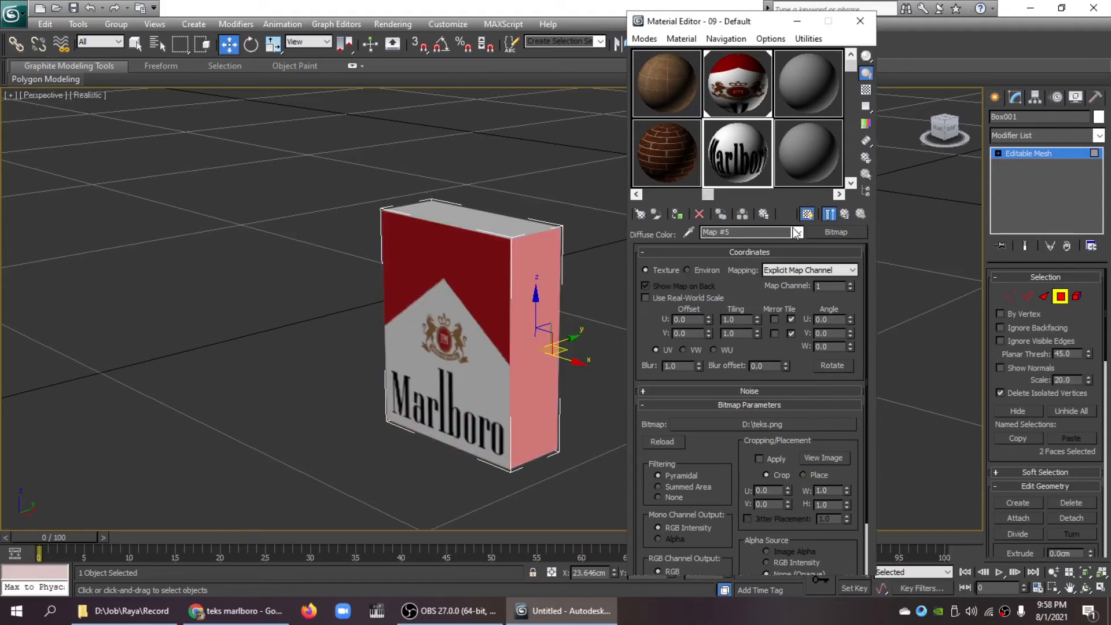
pyautogui.click(678, 215)
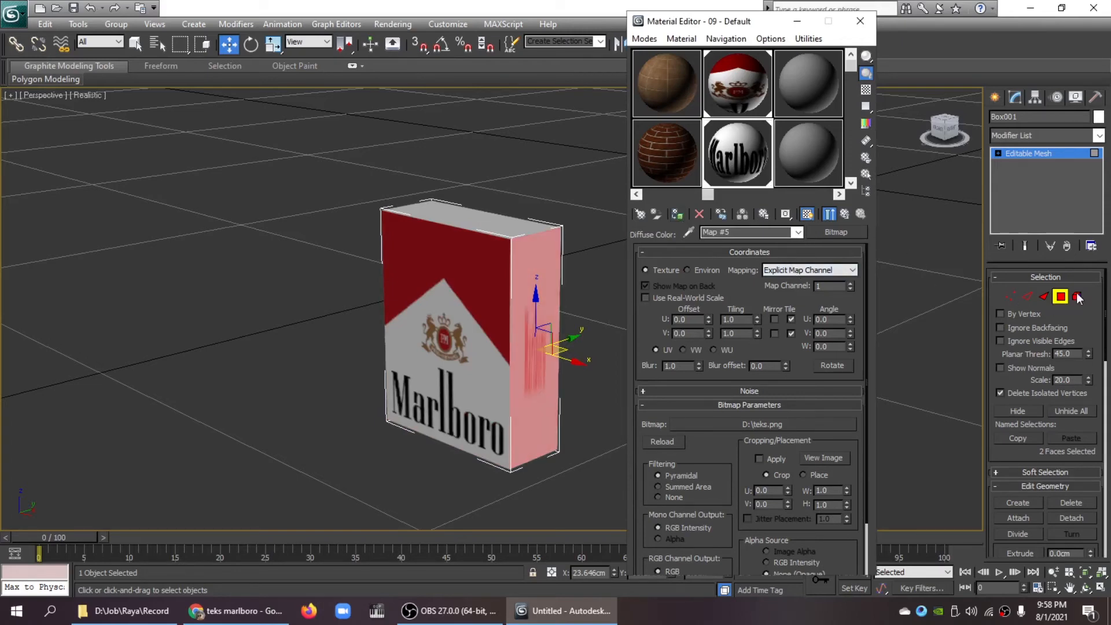
pyautogui.click(1047, 154)
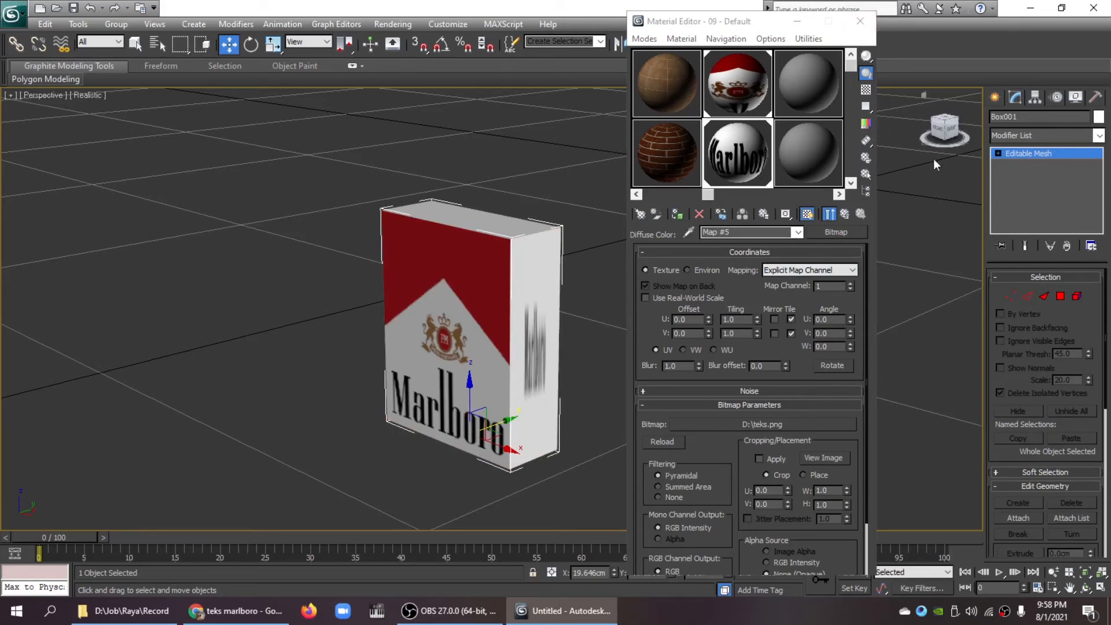
# Step: Close the Material Editor and add a UVW Map modifier with Box mapping to the whole box
pyautogui.click(1060, 296)
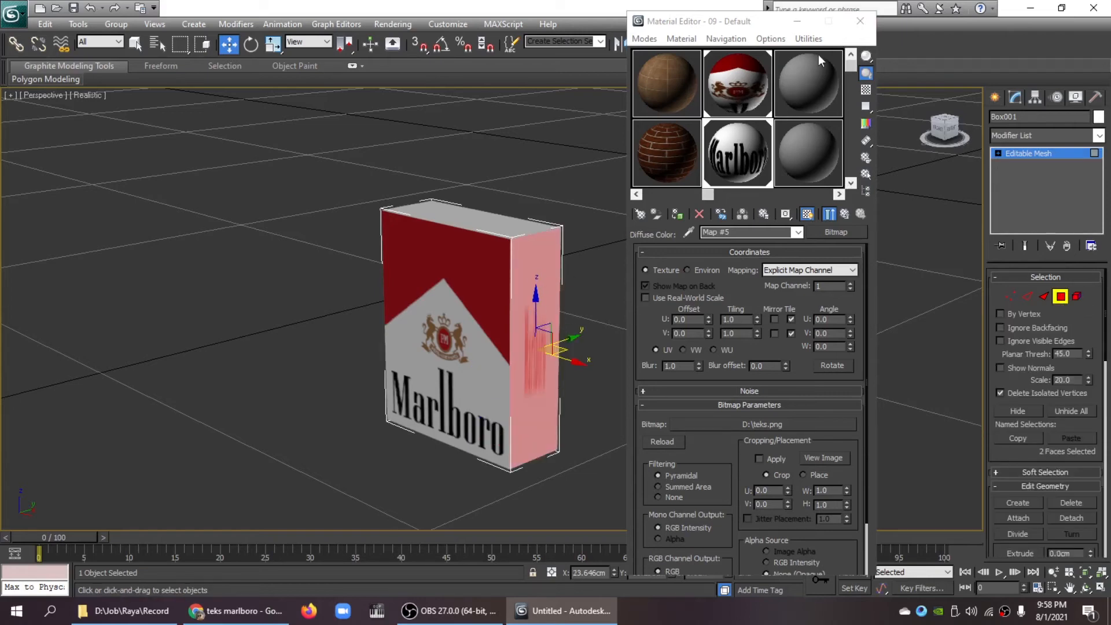
pyautogui.click(860, 21)
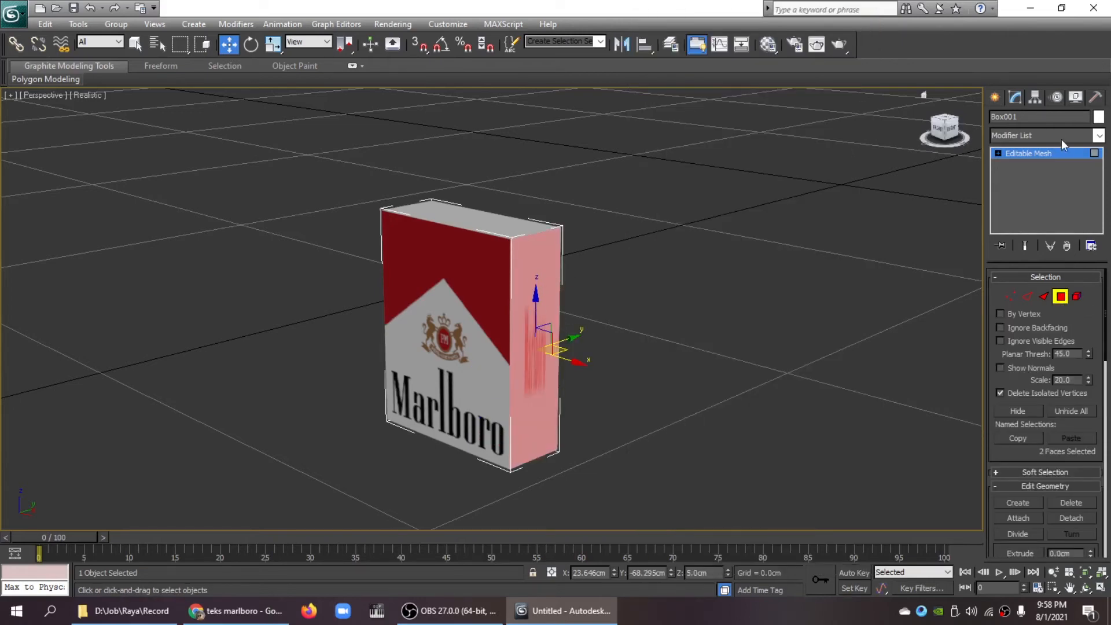
pyautogui.click(996, 97)
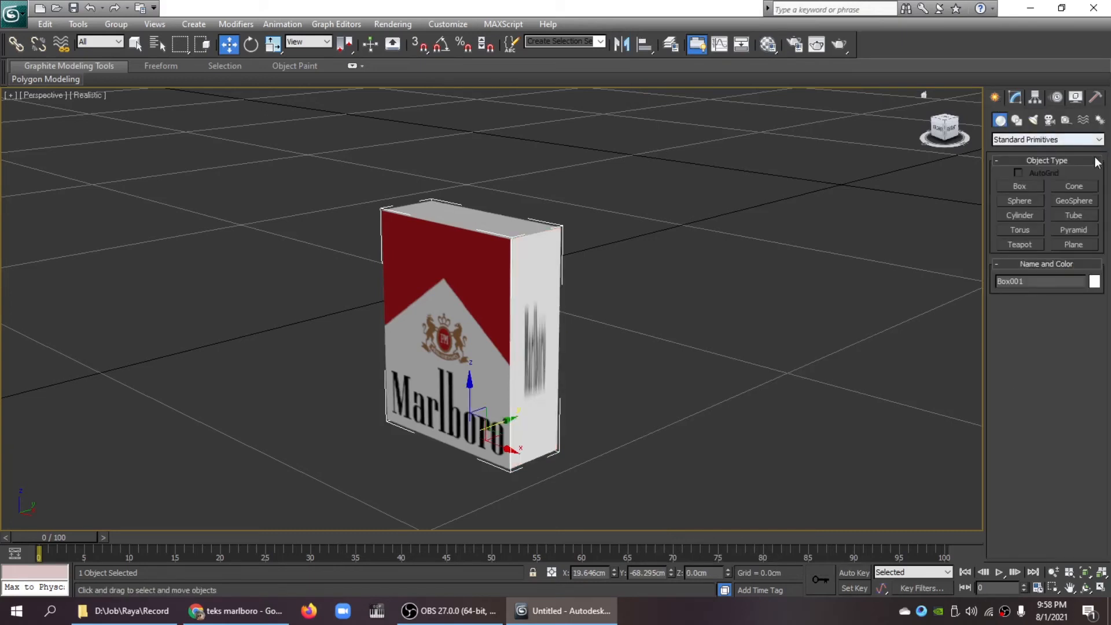
pyautogui.click(1016, 99)
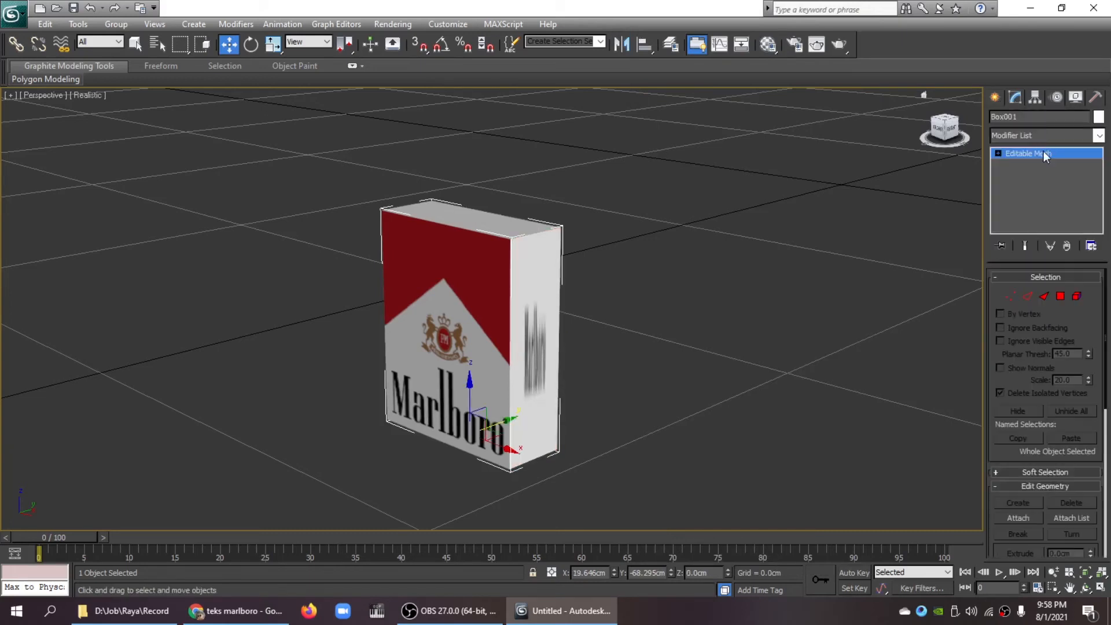
pyautogui.click(1040, 134)
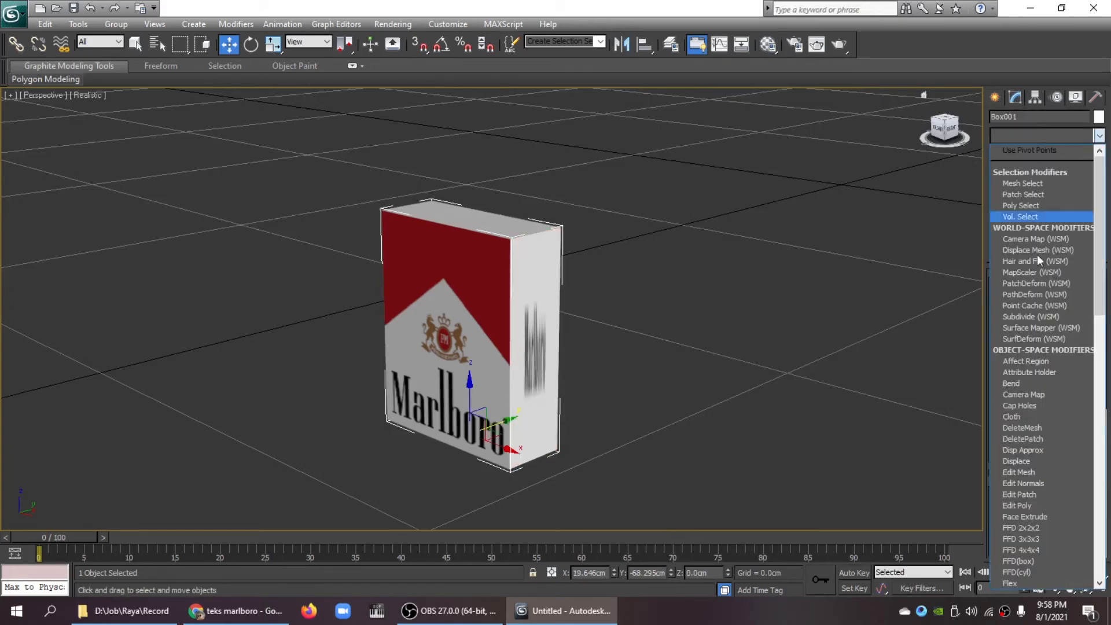
pyautogui.scroll(-10, 1037, 449)
pyautogui.click(1030, 460)
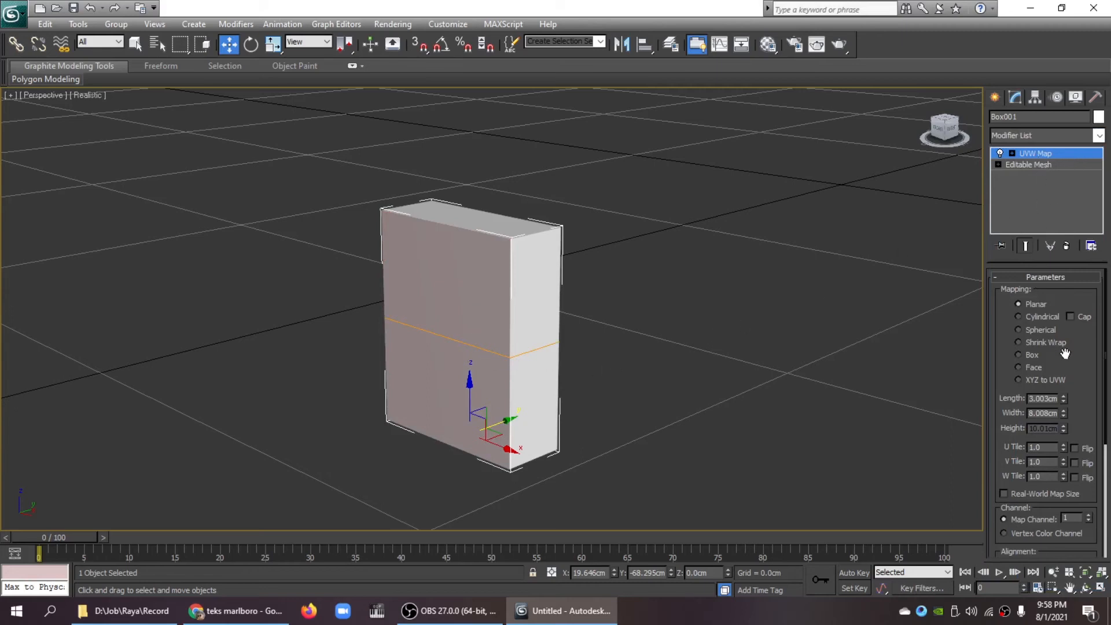
pyautogui.click(1019, 355)
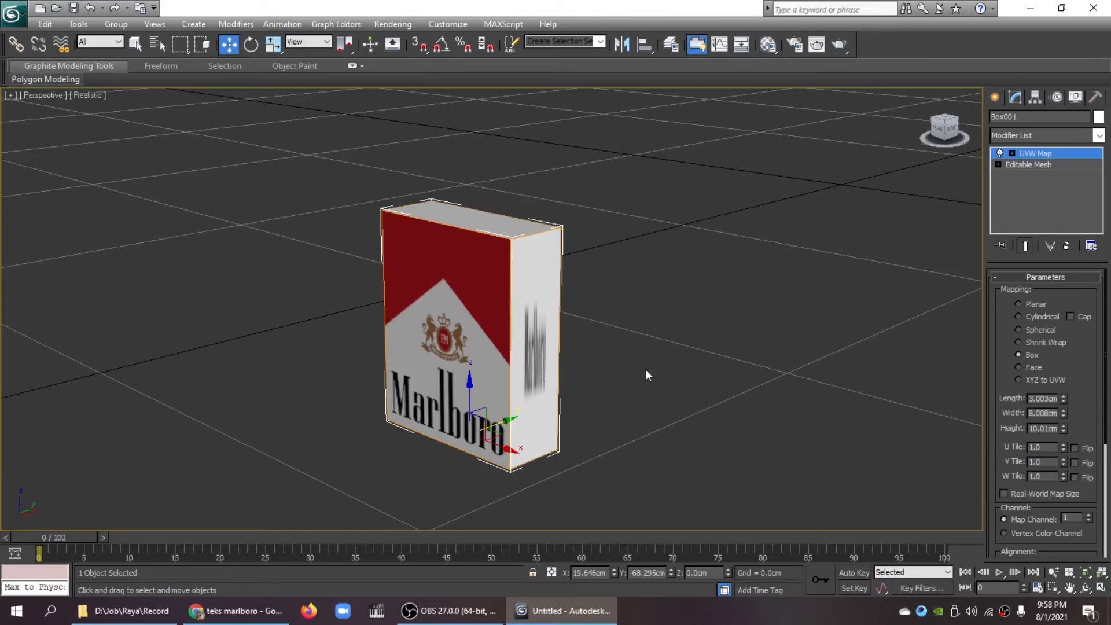
pyautogui.click(587, 363)
pyautogui.click(542, 342)
pyautogui.click(251, 47)
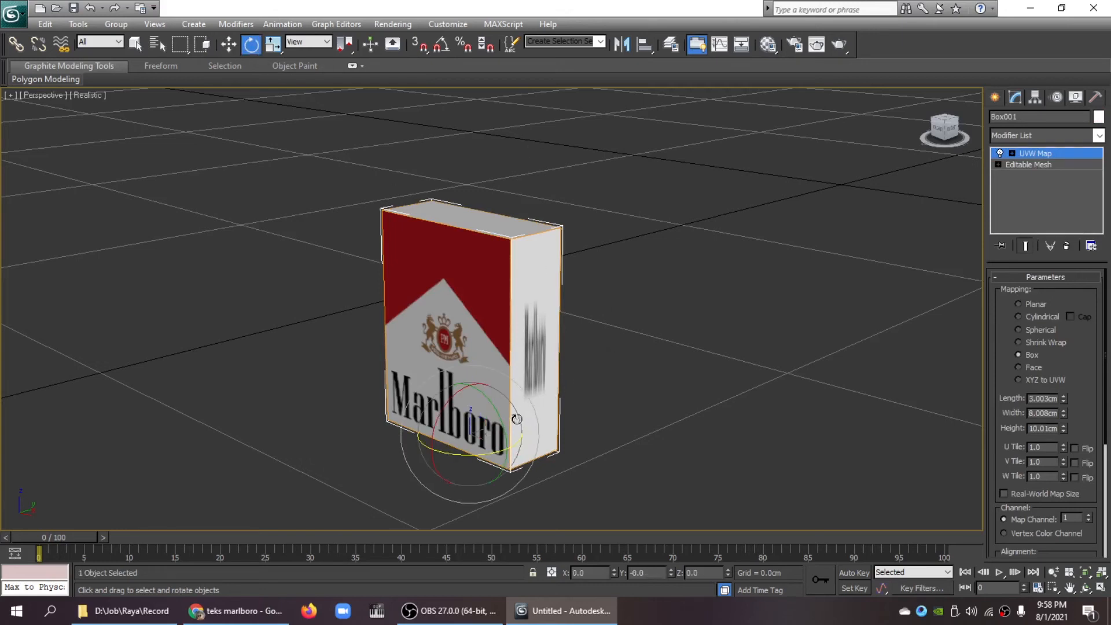
pyautogui.moveTo(517, 444); pyautogui.dragTo(472, 378)
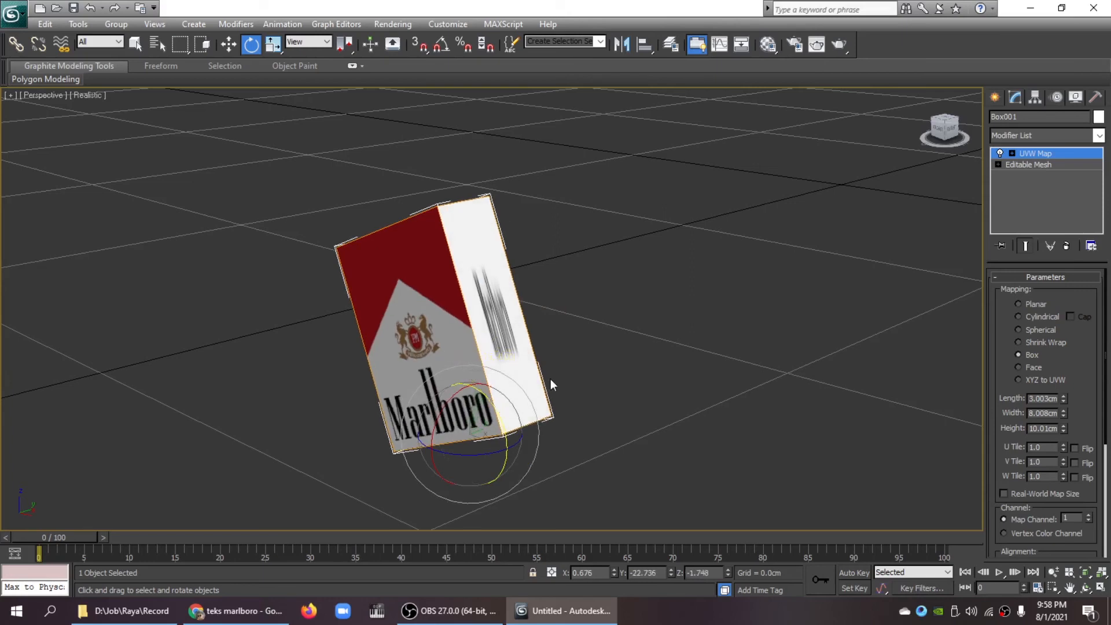
pyautogui.hotkey('ctrl', 'z')
# Step: Rotate the UVW Map gizmo about 90 degrees around the Y axis to turn the text upright along the narrow side
pyautogui.click(1036, 155)
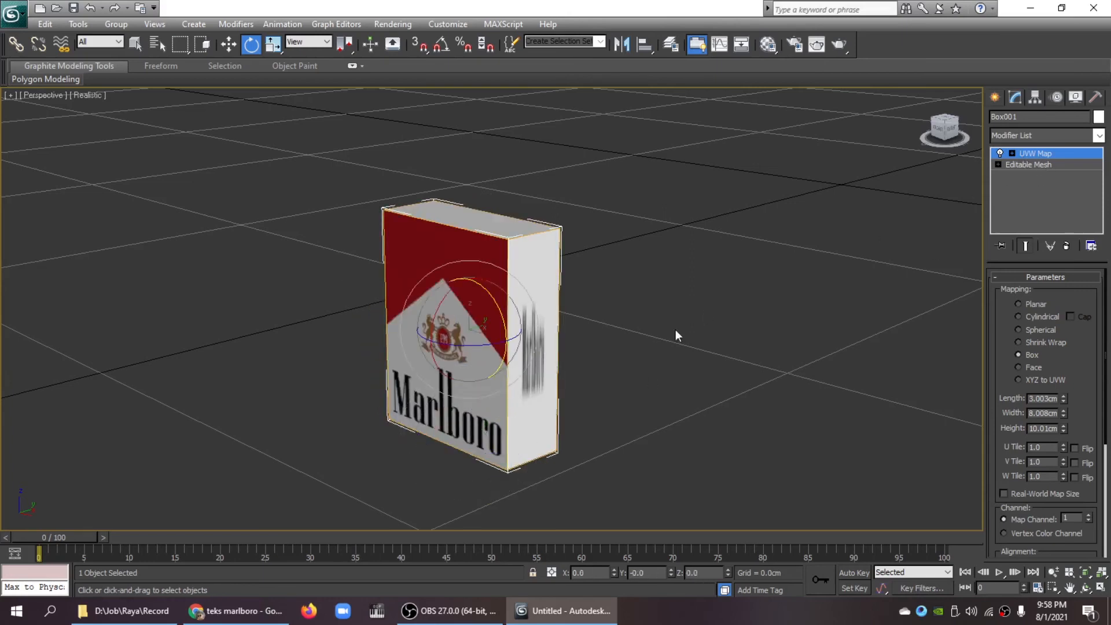
pyautogui.moveTo(502, 340); pyautogui.dragTo(446, 213)
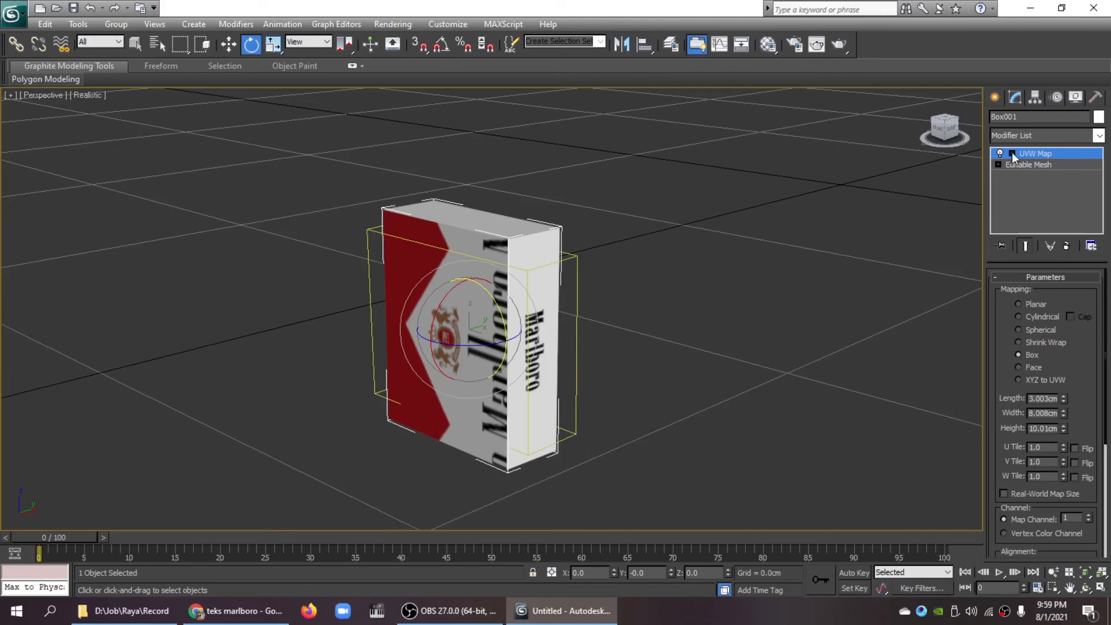
pyautogui.rightClick(1063, 152)
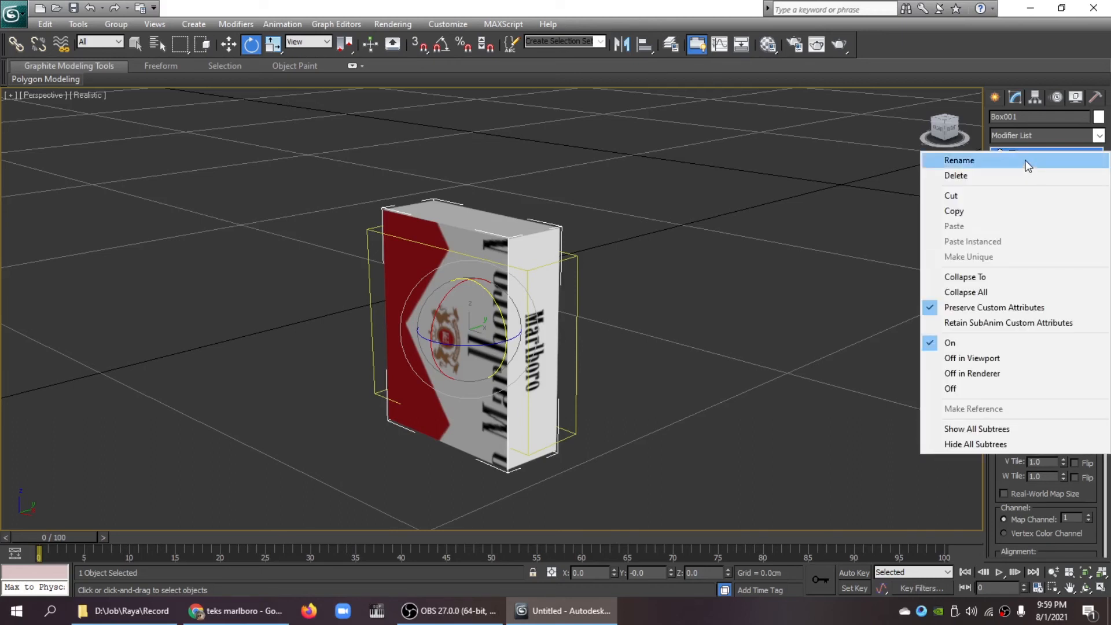
pyautogui.click(1028, 164)
pyautogui.click(1074, 155)
pyautogui.click(1050, 177)
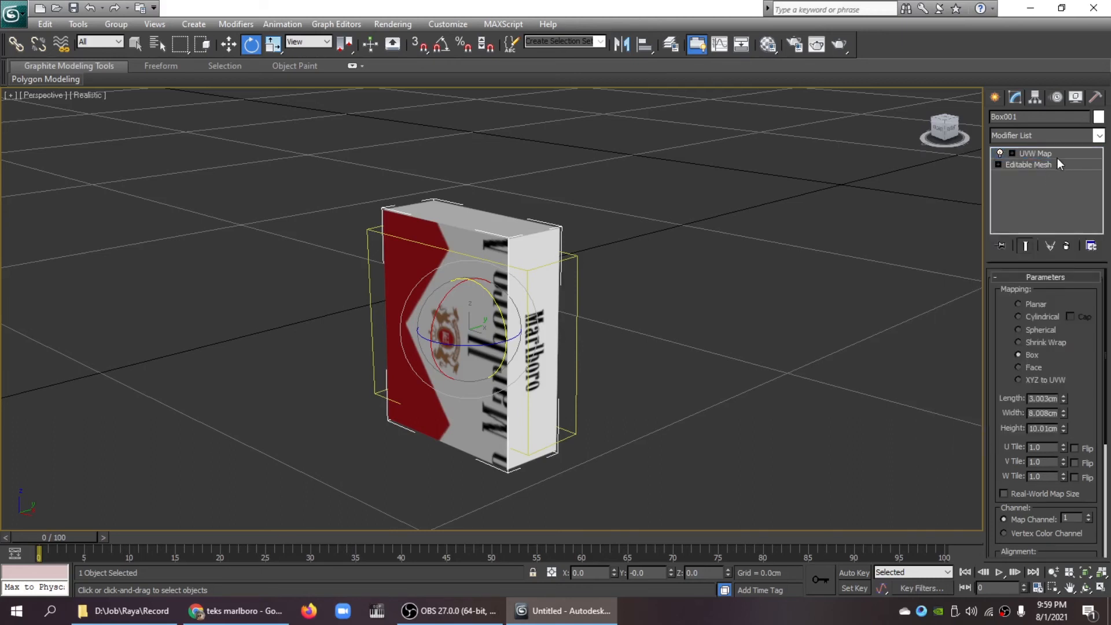
# Step: Finish editing the UVW Map gizmo and convert the box to Editable Mesh to bake in the side text's mapping
pyautogui.click(1057, 157)
pyautogui.rightClick(450, 302)
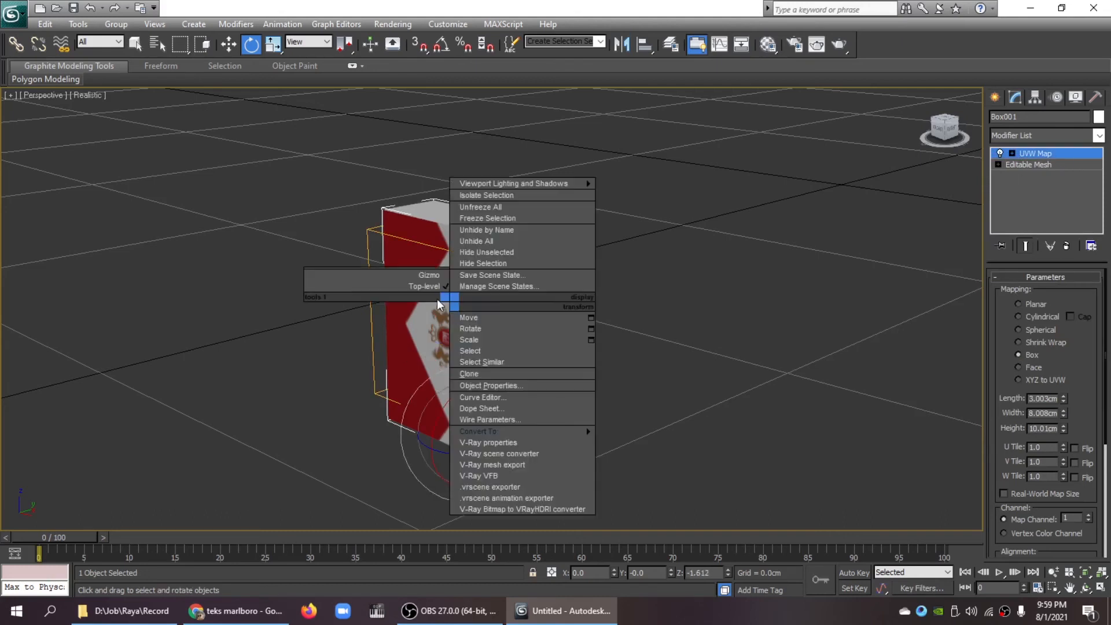
pyautogui.moveTo(543, 436)
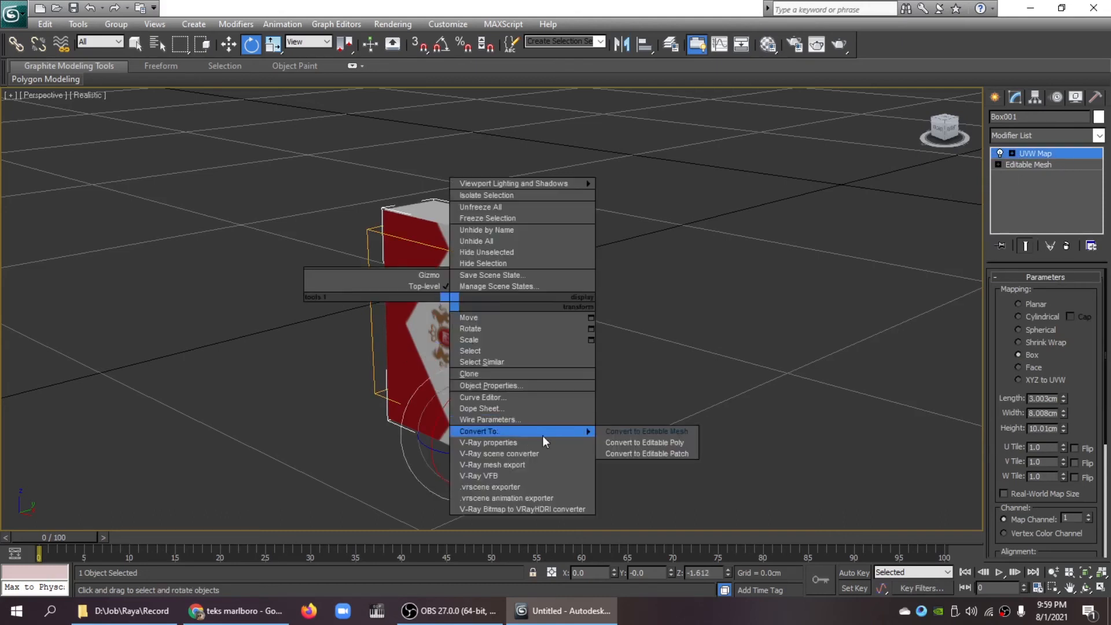
pyautogui.click(678, 433)
# Step: Select only the box's wide front polygon and add a UVW Map modifier with Box mapping to it
pyautogui.click(1062, 295)
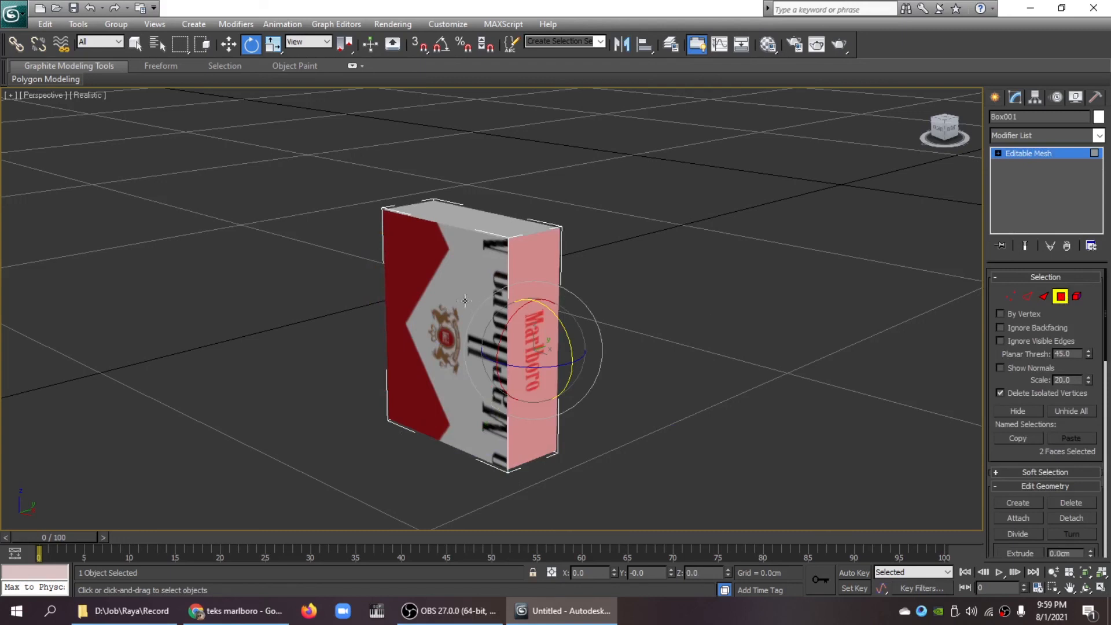
pyautogui.click(504, 313)
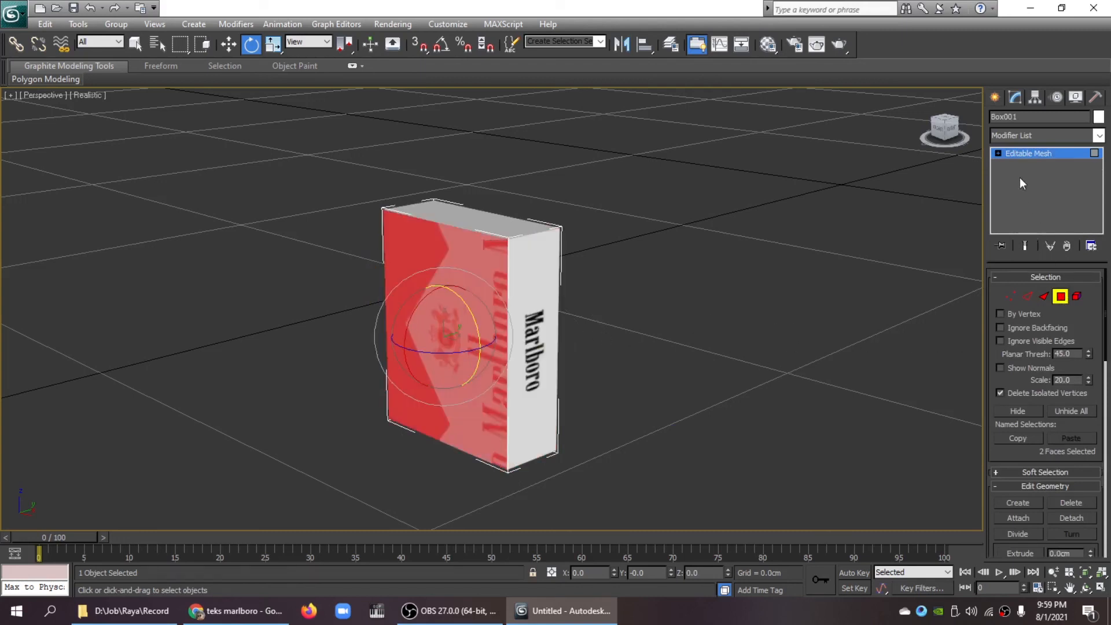
pyautogui.click(1032, 134)
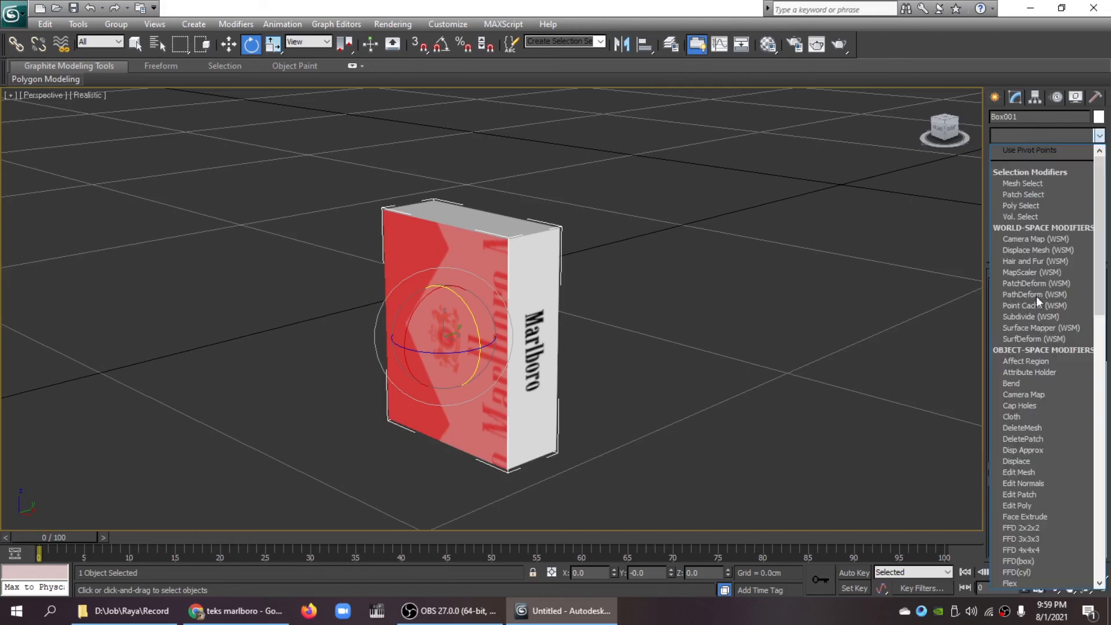
pyautogui.scroll(-3, 1036, 414)
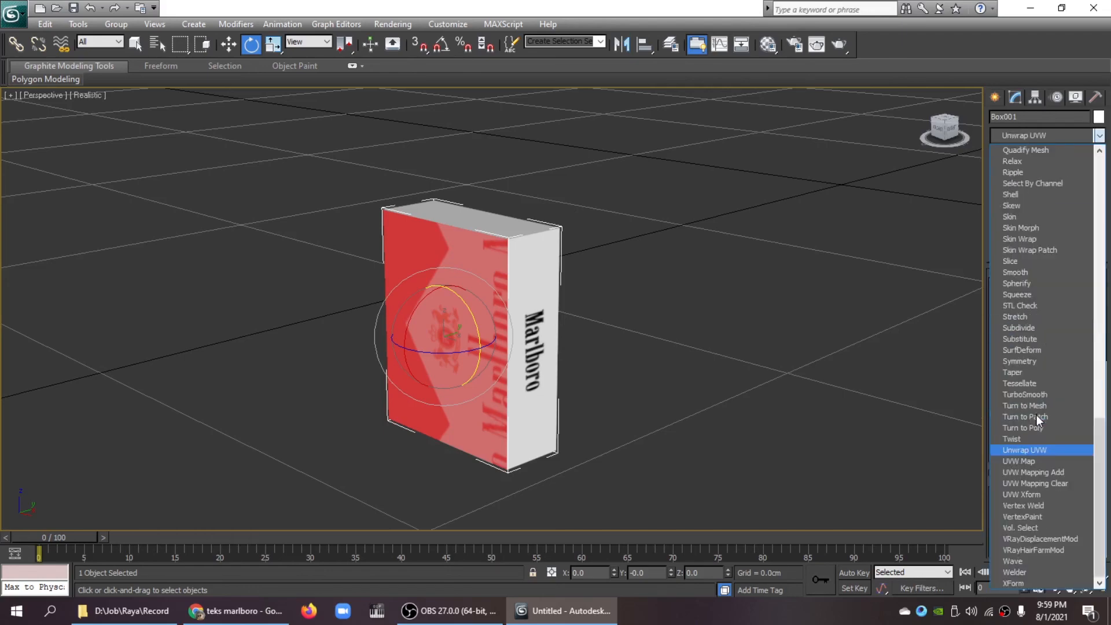
pyautogui.click(1027, 461)
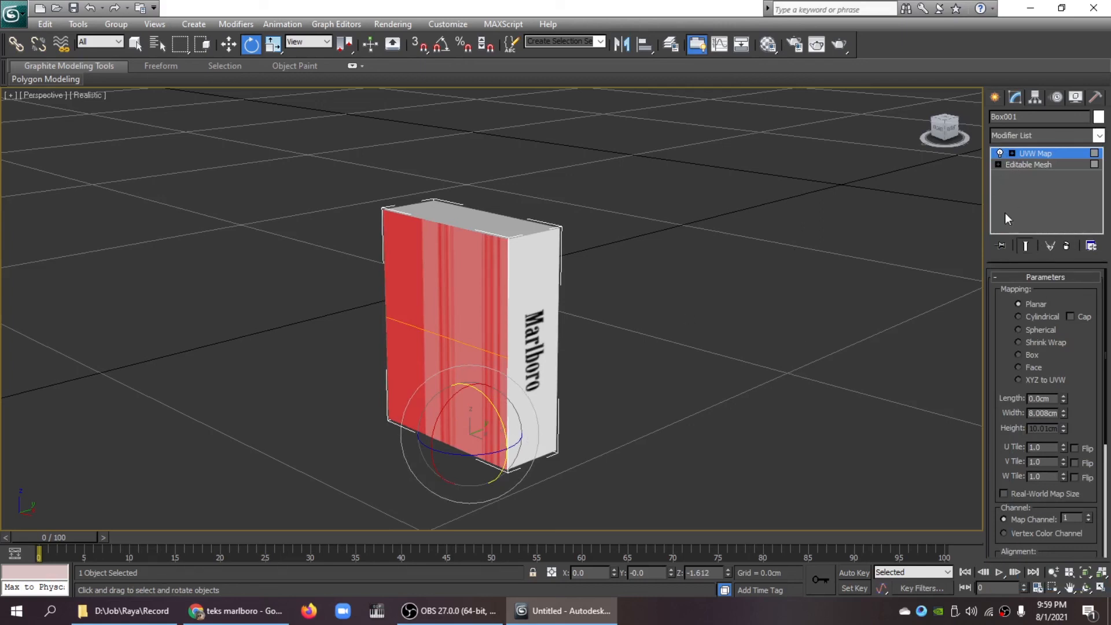
pyautogui.click(1019, 355)
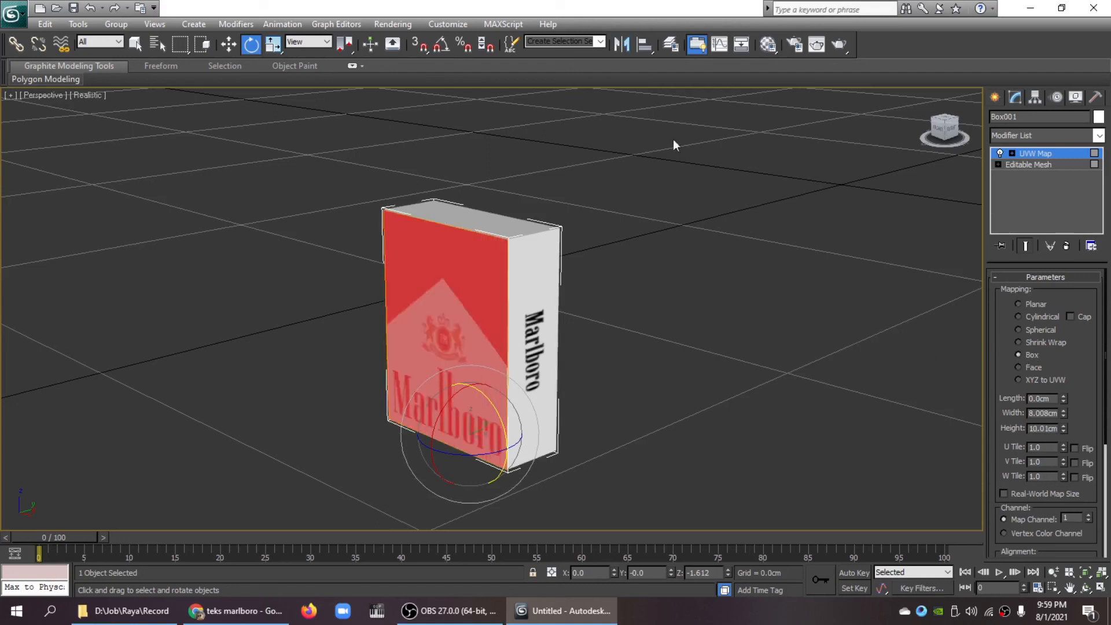
# Step: Switch to the Move tool and deselect the box to view its textured front and narrow side
pyautogui.click(228, 44)
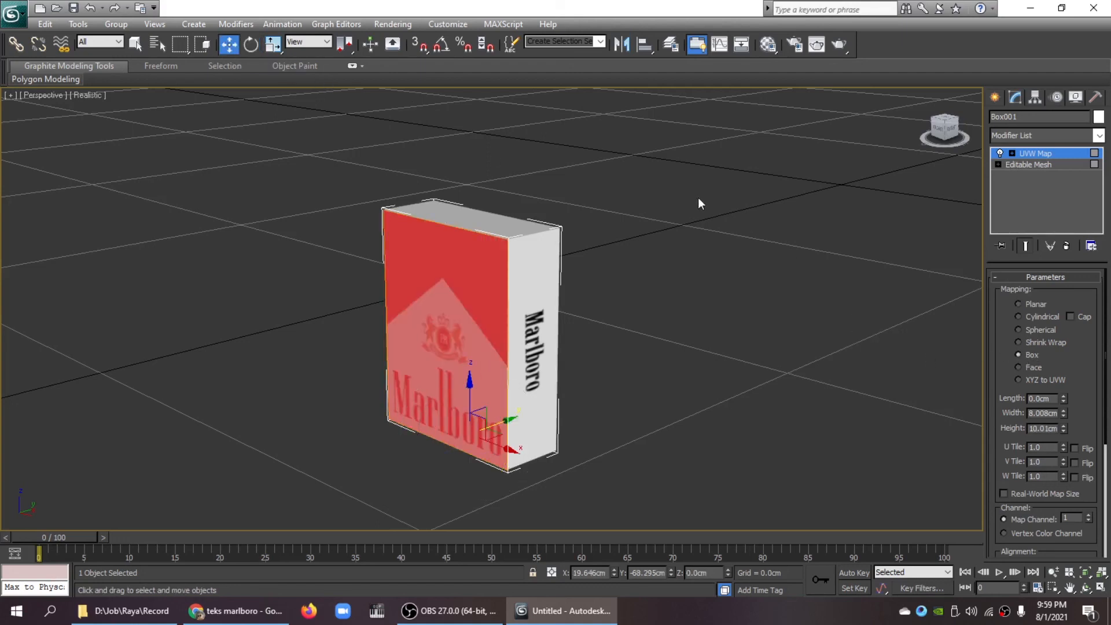
pyautogui.click(1050, 154)
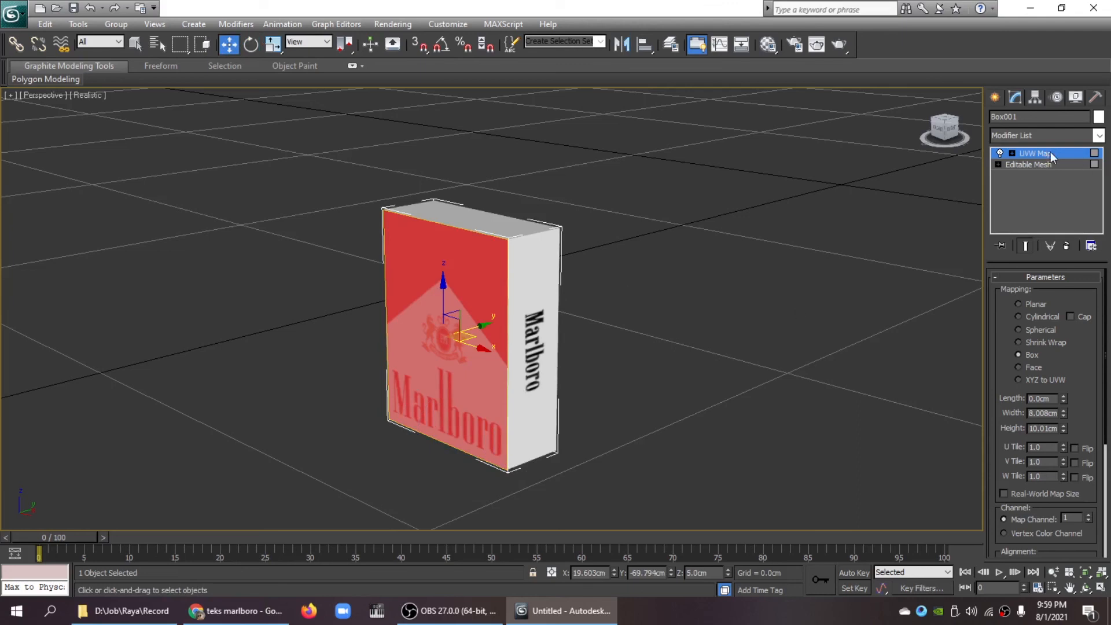
pyautogui.click(739, 286)
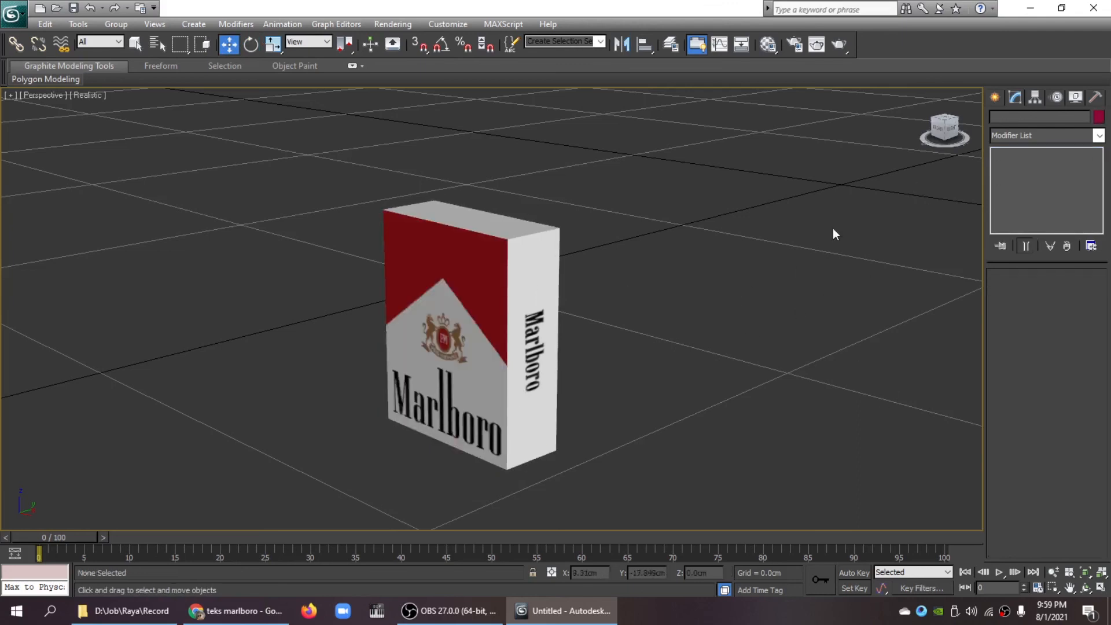
pyautogui.scroll(4, 833, 229)
pyautogui.scroll(-4, 813, 258)
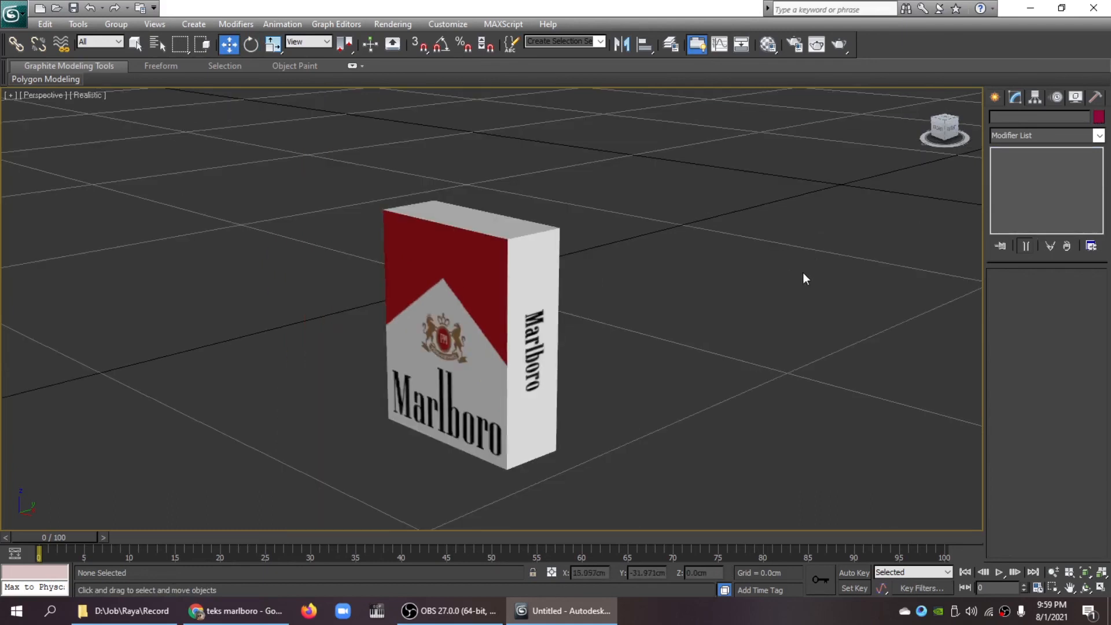